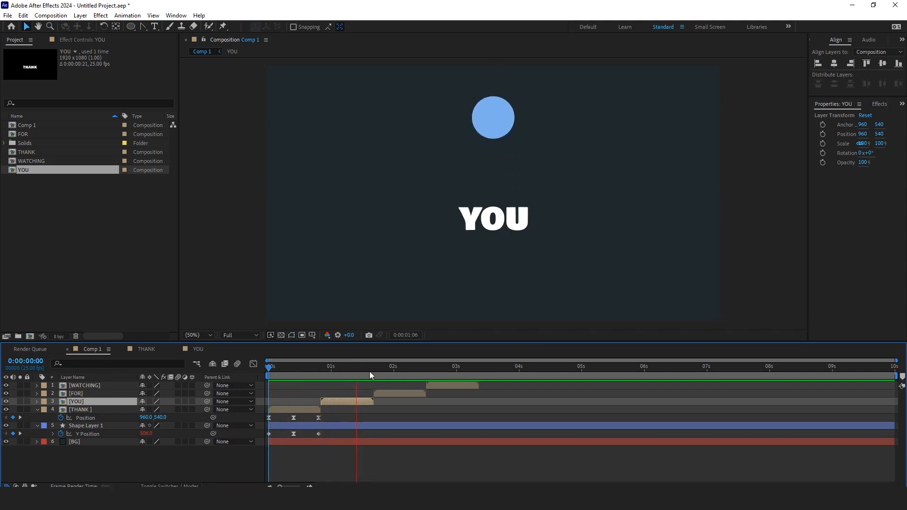
Open the FOR precomposition and replace its THANK text with FOR
{"action": "left_click", "coordinate": [396, 367]}
{"action": "left_click", "coordinate": [397, 395]}
{"action": "double_click", "coordinate": [398, 395]}
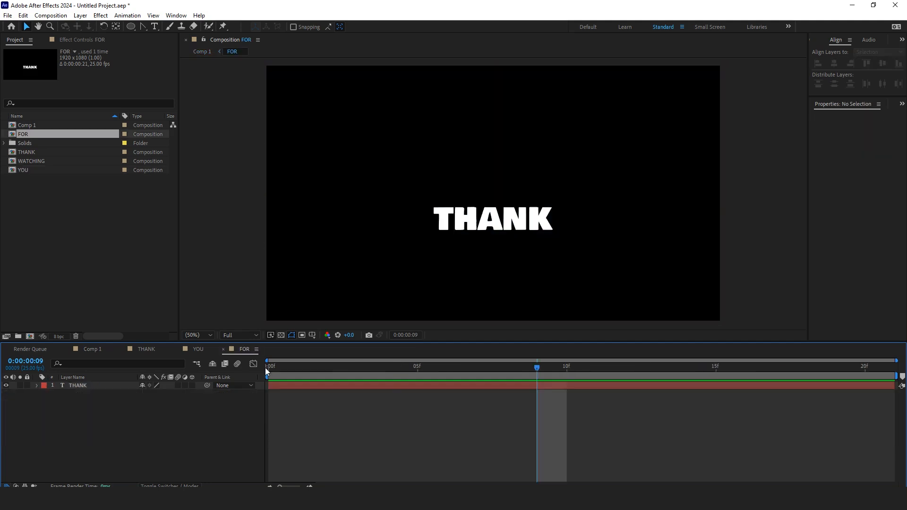
{"action": "double_click", "coordinate": [522, 228]}
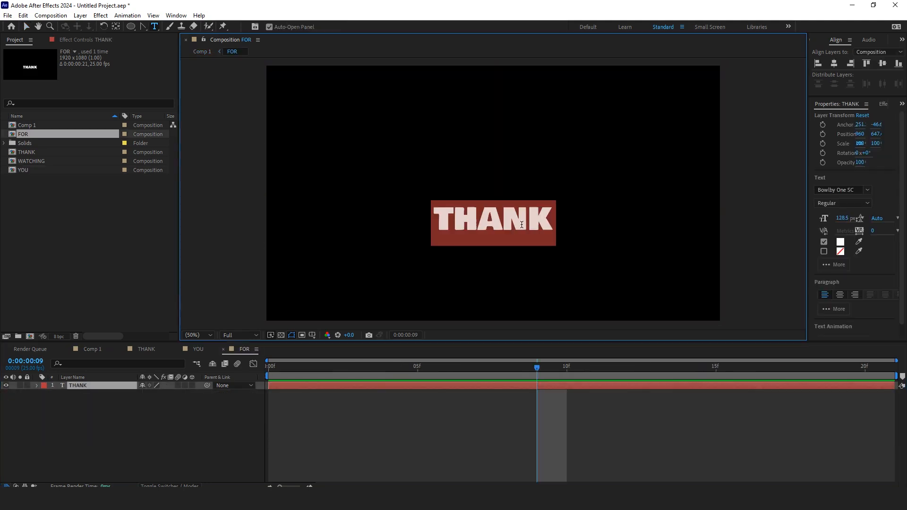
{"action": "type", "text": "FOR"}
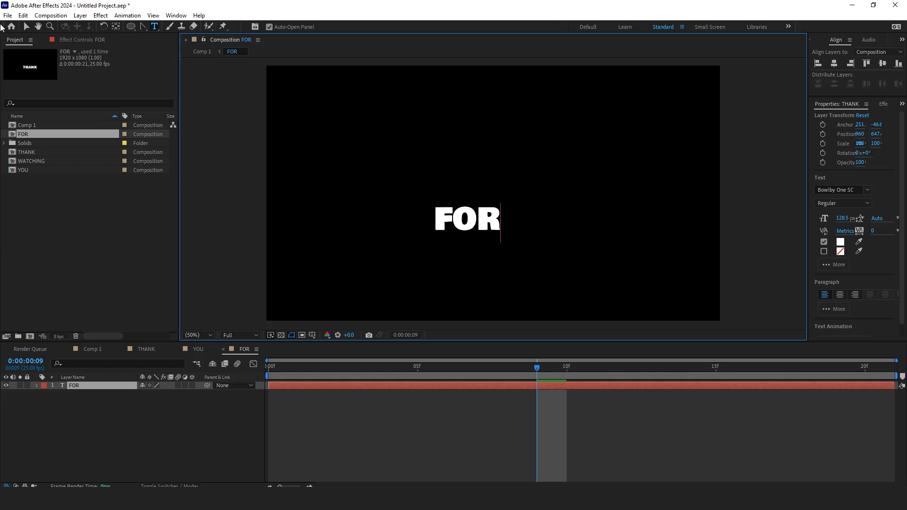
Centre the FOR text layer's anchor point and align the layer to the composition's horizontal centre
{"action": "left_click", "coordinate": [27, 28]}
{"action": "key", "text": "ctrl+alt+Home"}
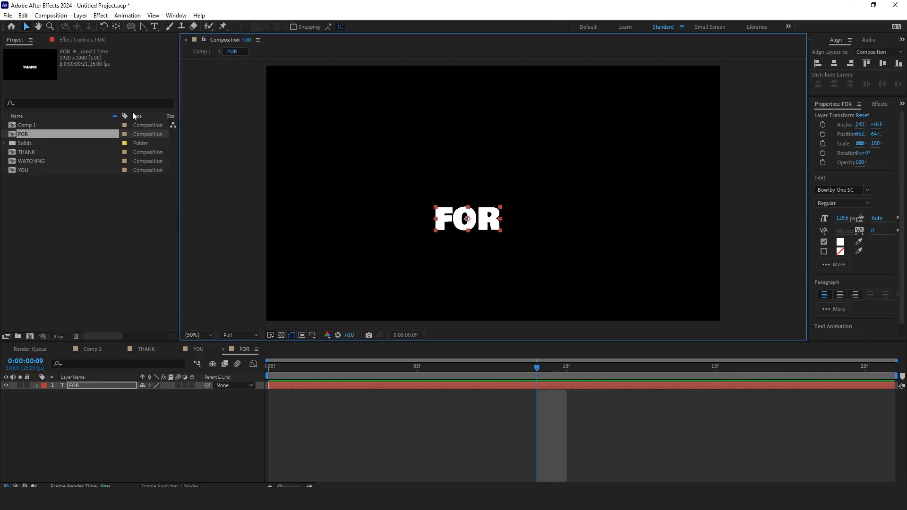
{"action": "left_click", "coordinate": [837, 64]}
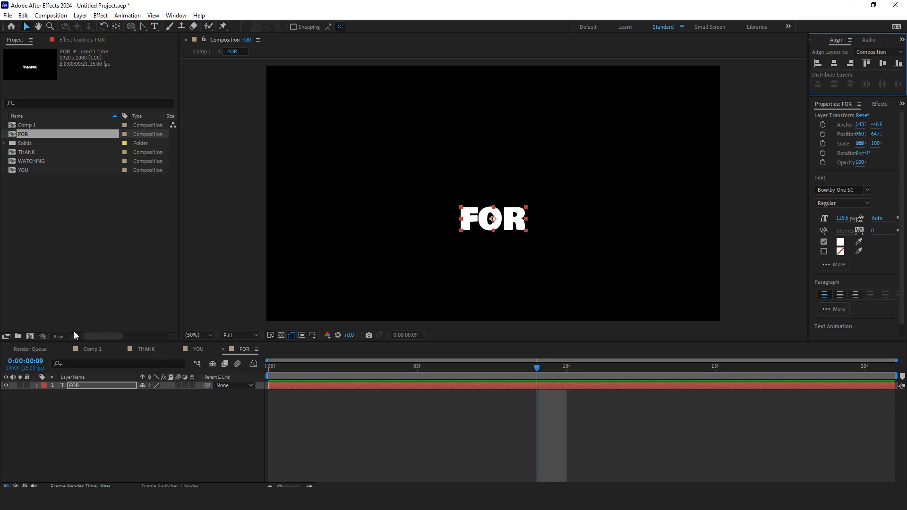
Open the WATCHING precomposition from Comp 1 and replace its THANK text with WATCHING!
{"action": "left_click", "coordinate": [94, 350]}
{"action": "left_click_drag", "start_coordinate": [418, 369], "coordinate": [445, 388]}
{"action": "double_click", "coordinate": [452, 385]}
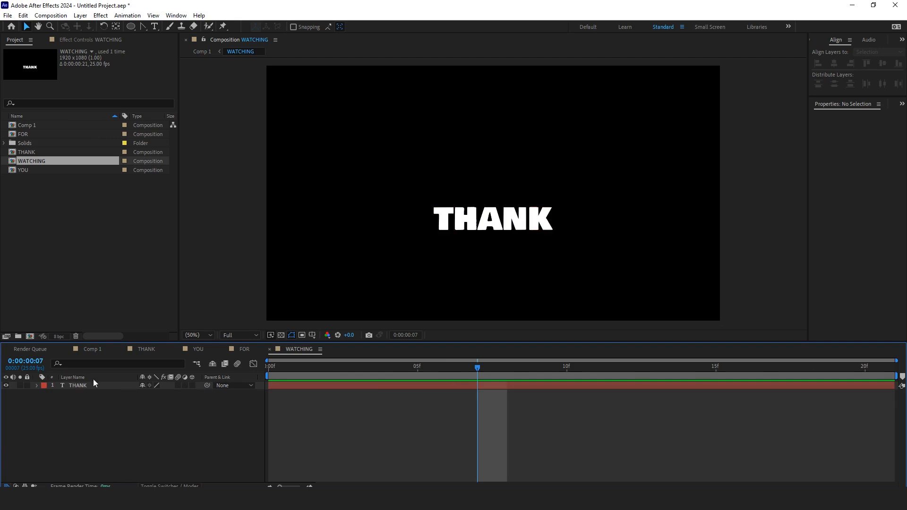
{"action": "double_click", "coordinate": [86, 386]}
{"action": "type", "text": "WAT"}
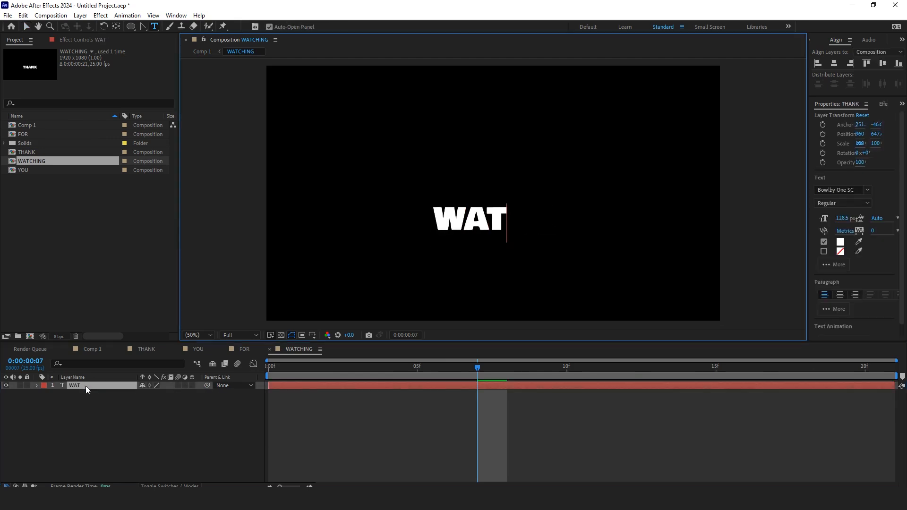
{"action": "type", "text": "CHING!"}
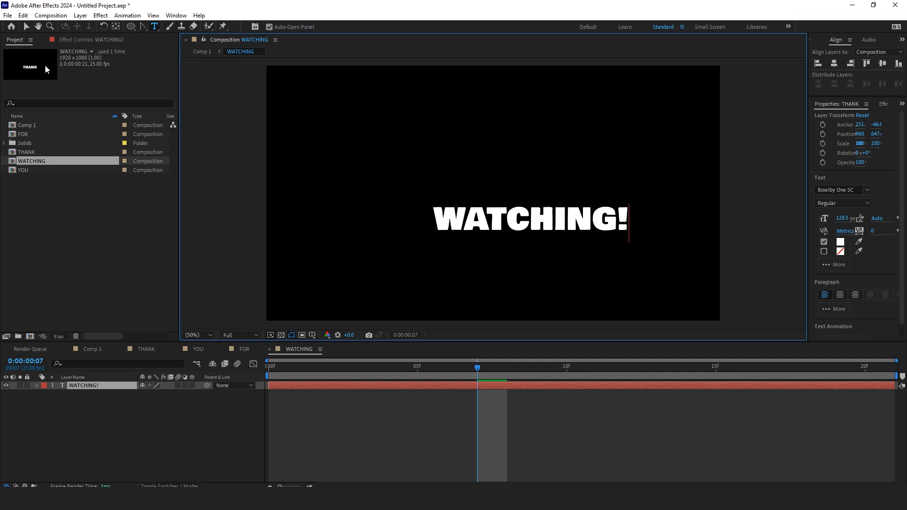
Centre the WATCHING! text layer's anchor point and align the layer to the composition's horizontal centre
{"action": "left_click", "coordinate": [26, 27]}
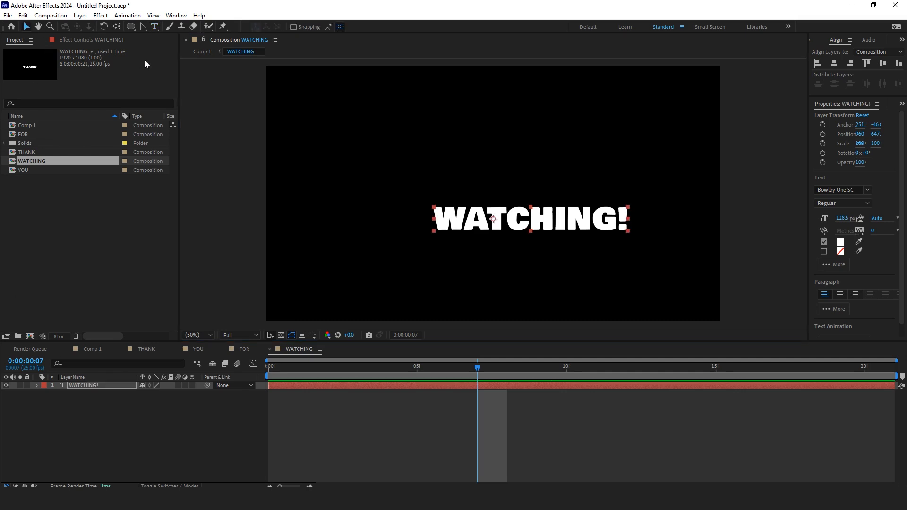
{"action": "key", "text": "ctrl+alt+Home"}
{"action": "left_click", "coordinate": [835, 71]}
{"action": "left_click", "coordinate": [834, 64]}
Return to Comp 1 and preview the word sequence from the start
{"action": "left_click", "coordinate": [75, 372]}
{"action": "left_click", "coordinate": [77, 352]}
{"action": "left_click_drag", "start_coordinate": [444, 368], "coordinate": [265, 385]}
{"action": "key", "text": "space"}
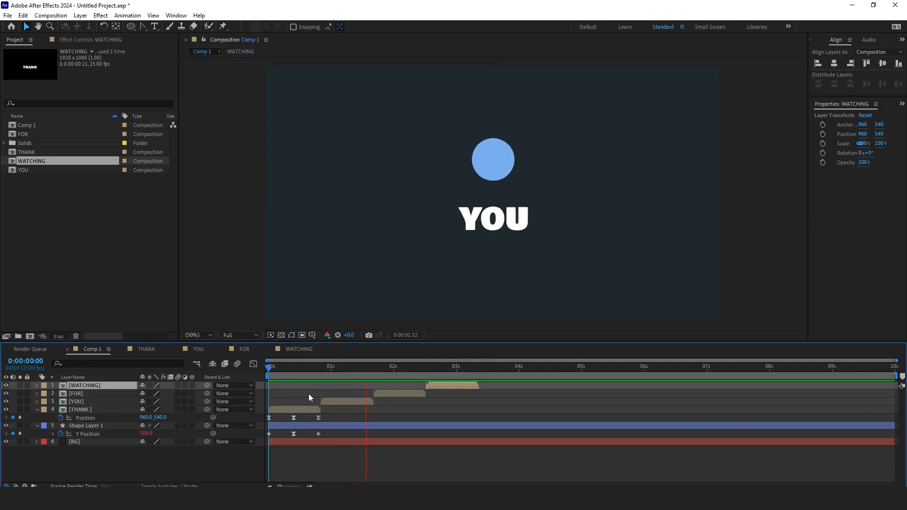
Copy the THANK layer's three Position keyframes and go to its last keyframe at 0:00:00:20
{"action": "left_click_drag", "start_coordinate": [348, 369], "coordinate": [265, 380]}
{"action": "left_click_drag", "start_coordinate": [326, 418], "coordinate": [257, 423]}
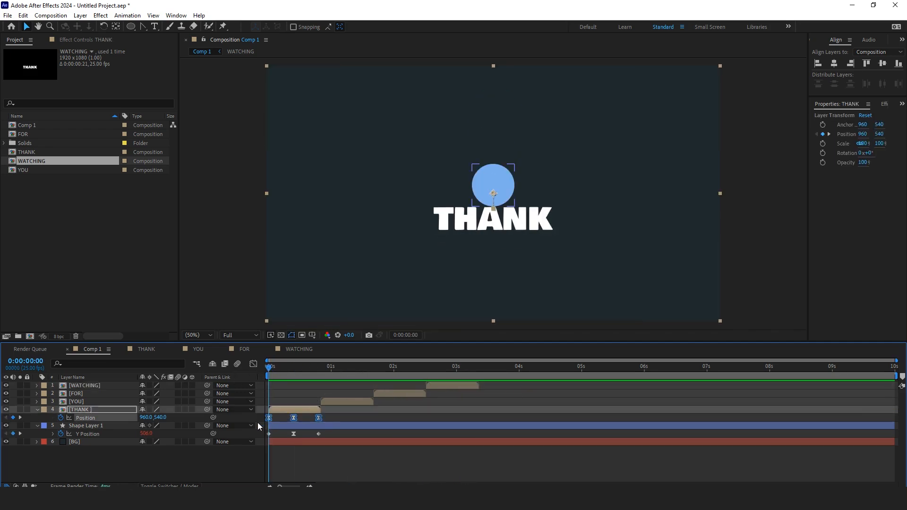
{"action": "key", "text": "k"}
{"action": "key", "text": "k"}
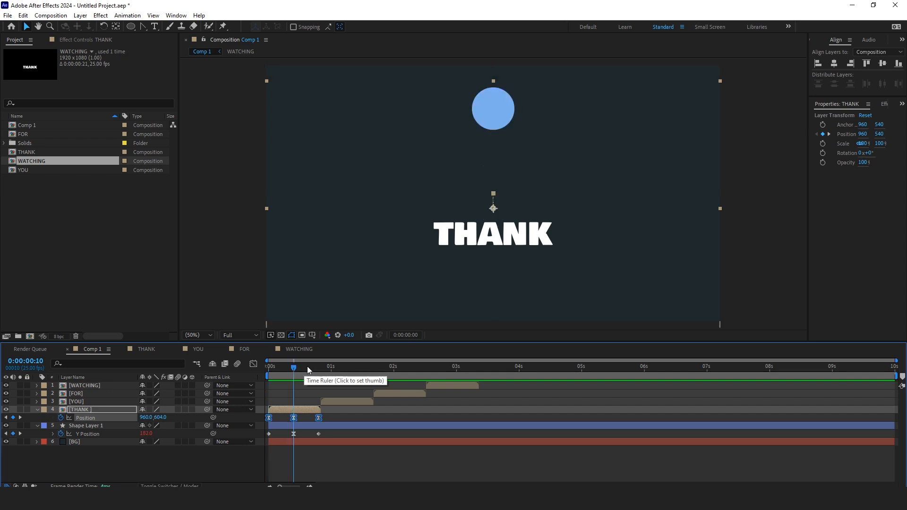
Paste the Position keyframes onto the YOU layer at its first frame, 0:00:00:21, and reveal its Position property
{"action": "left_click", "coordinate": [332, 410]}
{"action": "left_click", "coordinate": [325, 402]}
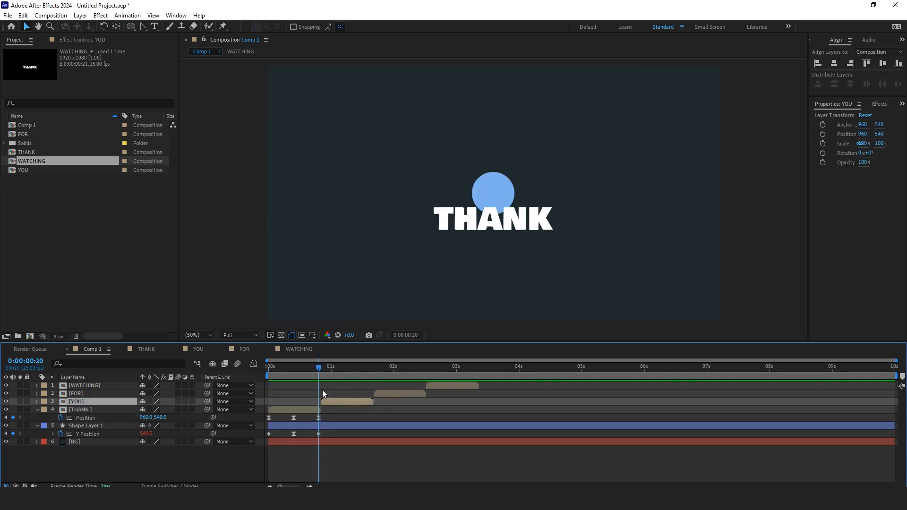
{"action": "key", "text": "equal"}
{"action": "key", "text": "equal"}
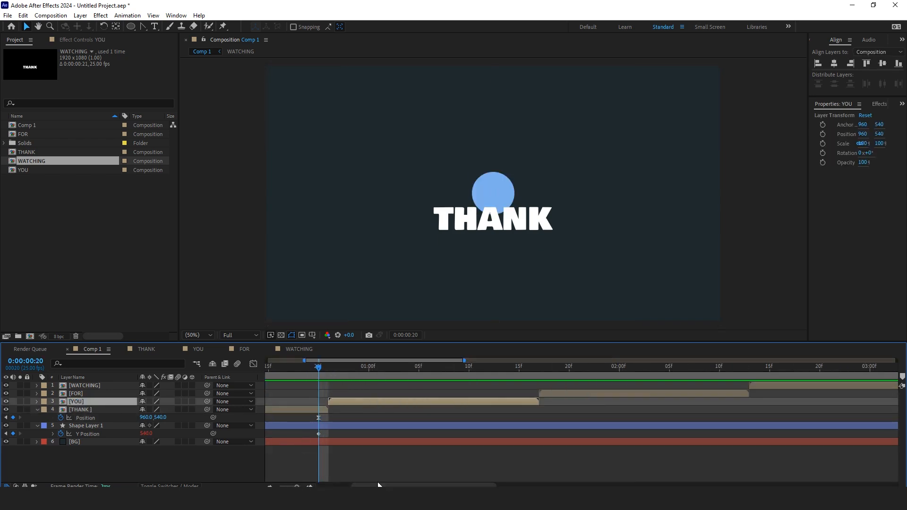
{"action": "left_click", "coordinate": [329, 371]}
{"action": "left_click", "coordinate": [345, 398]}
{"action": "left_click", "coordinate": [347, 401]}
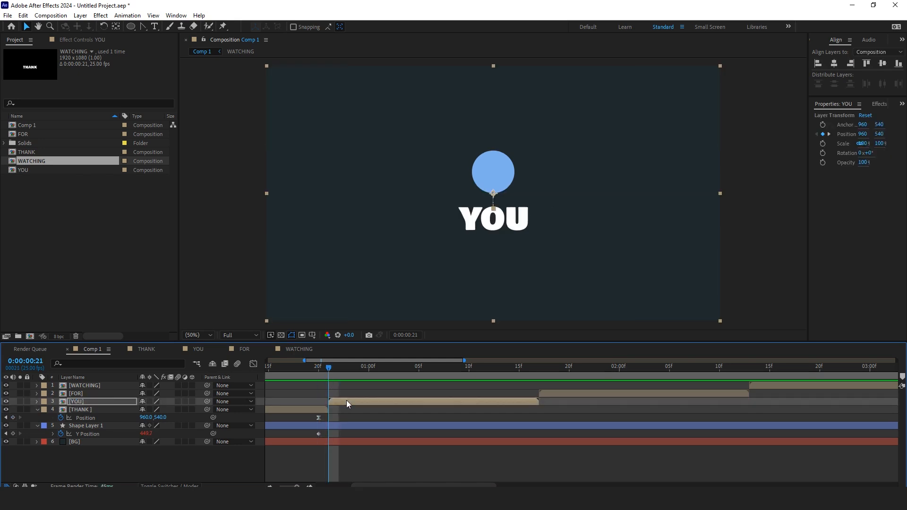
{"action": "key", "text": "p"}
Check the THANK to YOU transition and shift the YOU layer one frame earlier to start at 0:00:00:20
{"action": "left_click_drag", "start_coordinate": [334, 372], "coordinate": [281, 367]}
{"action": "key", "text": "space"}
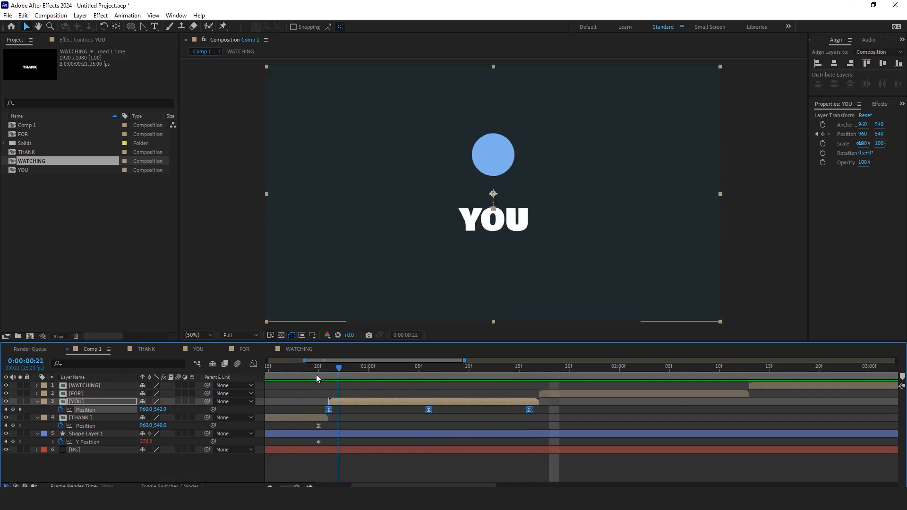
{"action": "left_click_drag", "start_coordinate": [364, 369], "coordinate": [379, 399]}
Play back the transition from THANK to YOU several times to check the bounce timing
{"action": "left_click_drag", "start_coordinate": [340, 369], "coordinate": [288, 369]}
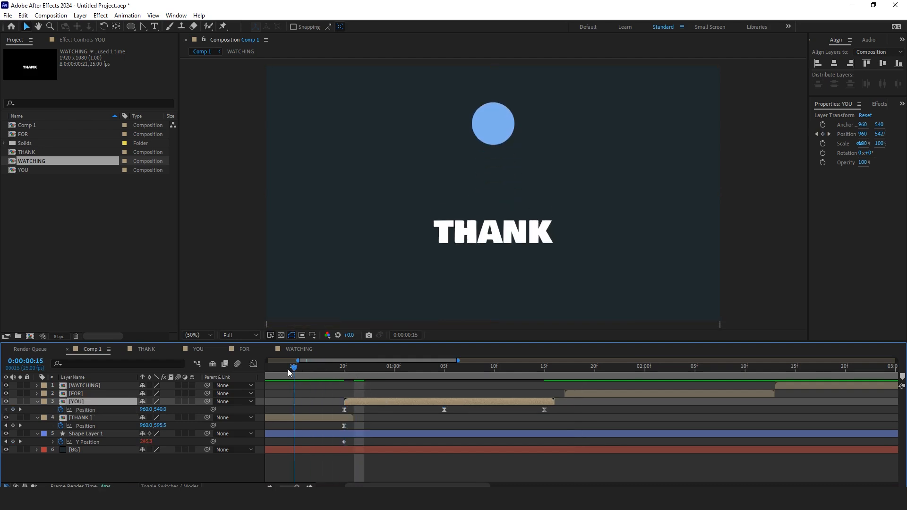
{"action": "key", "text": "space"}
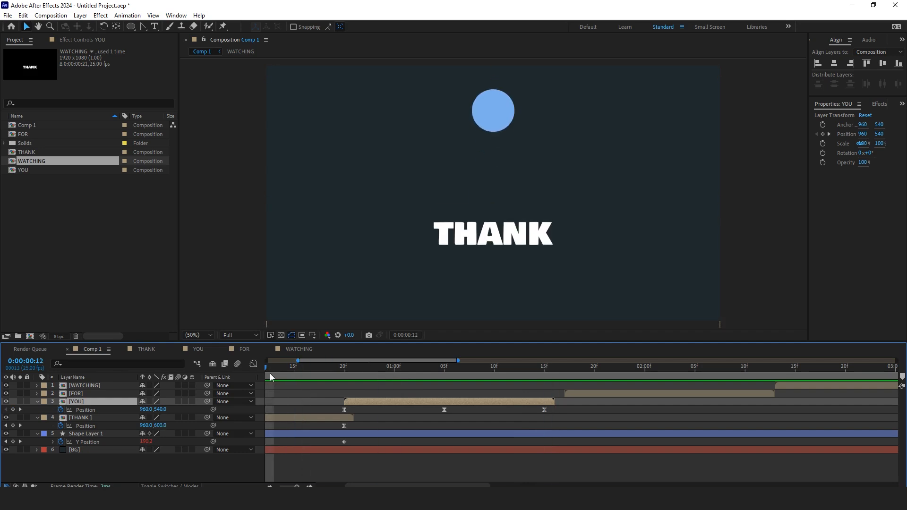
{"action": "key", "text": "space"}
{"action": "key", "text": "space"}
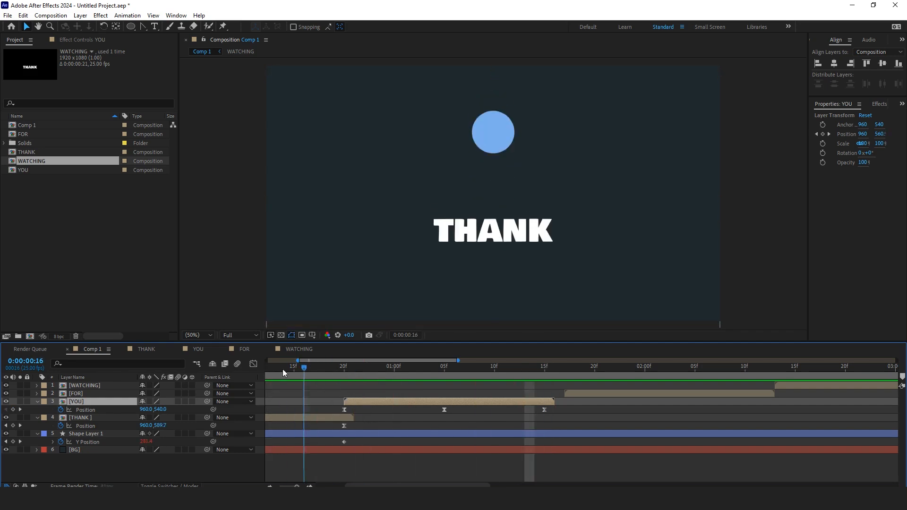
{"action": "key", "text": "space"}
{"action": "left_click_drag", "start_coordinate": [417, 369], "coordinate": [265, 366]}
{"action": "key", "text": "space"}
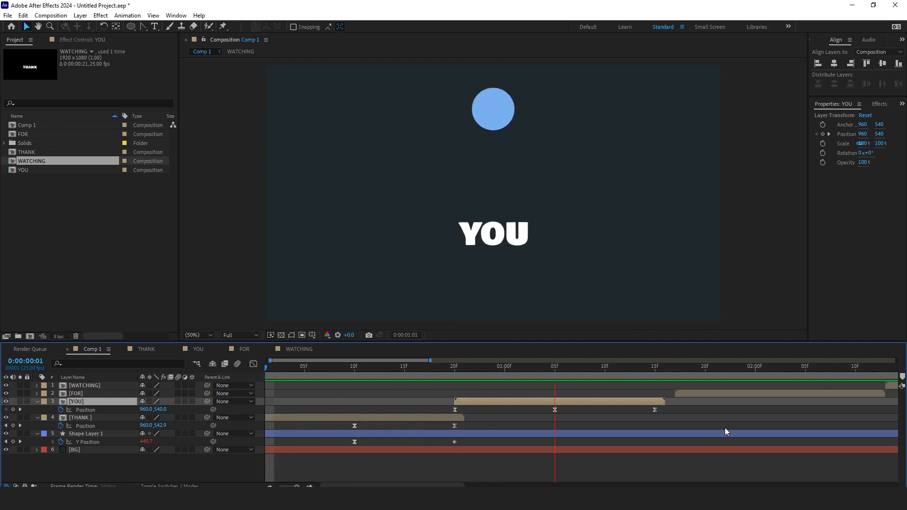
{"action": "key", "text": "space"}
Paste the Position keyframes onto the FOR and WATCHING layers at 0:00:01:17 and reveal both Position properties
{"action": "left_click", "coordinate": [690, 395]}
{"action": "key", "text": "i"}
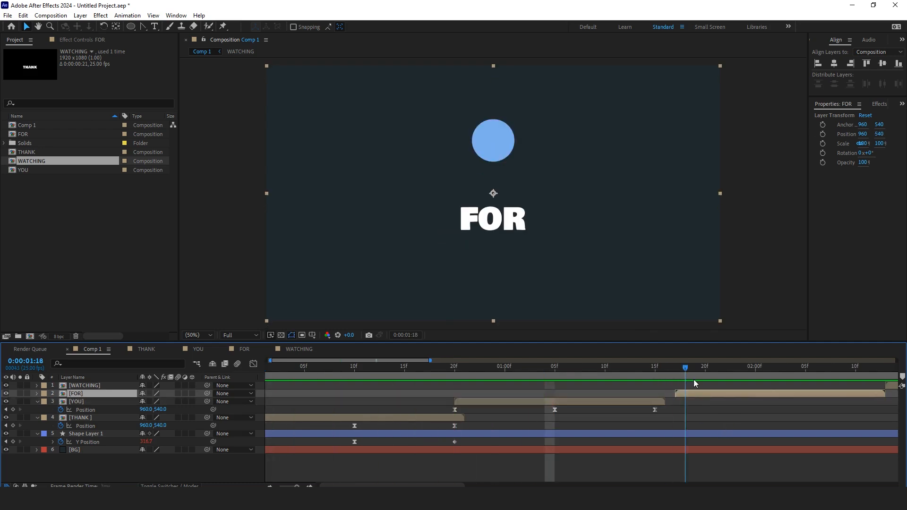
{"action": "left_click_drag", "start_coordinate": [293, 486], "coordinate": [279, 486]}
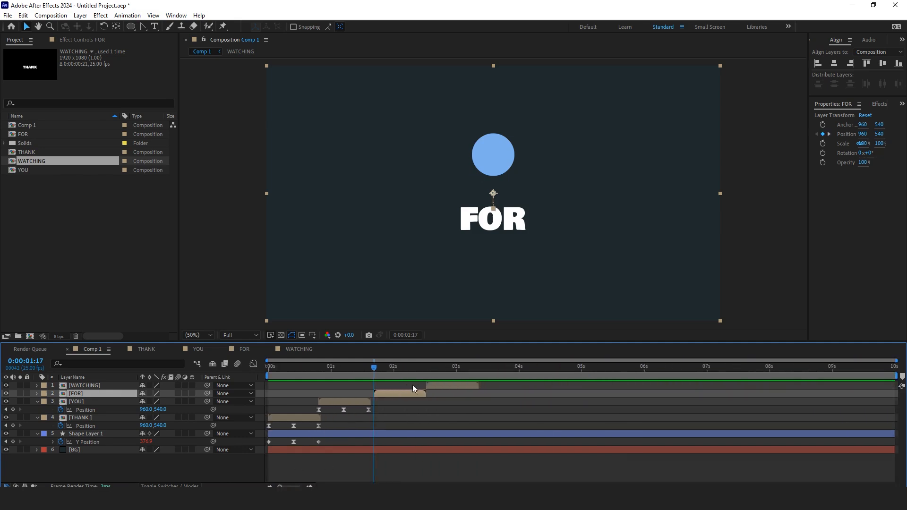
{"action": "left_click", "coordinate": [446, 385]}
{"action": "key", "text": "alt+shift+p"}
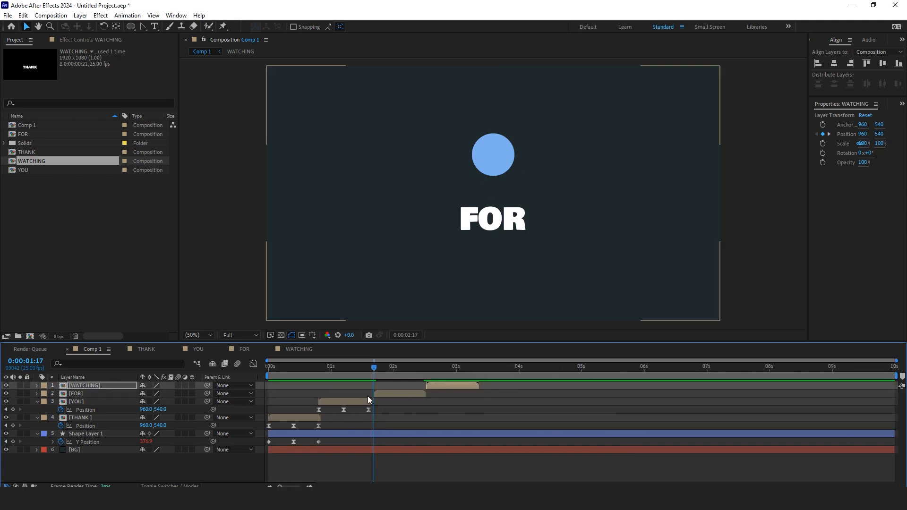
{"action": "left_click", "coordinate": [399, 393]}
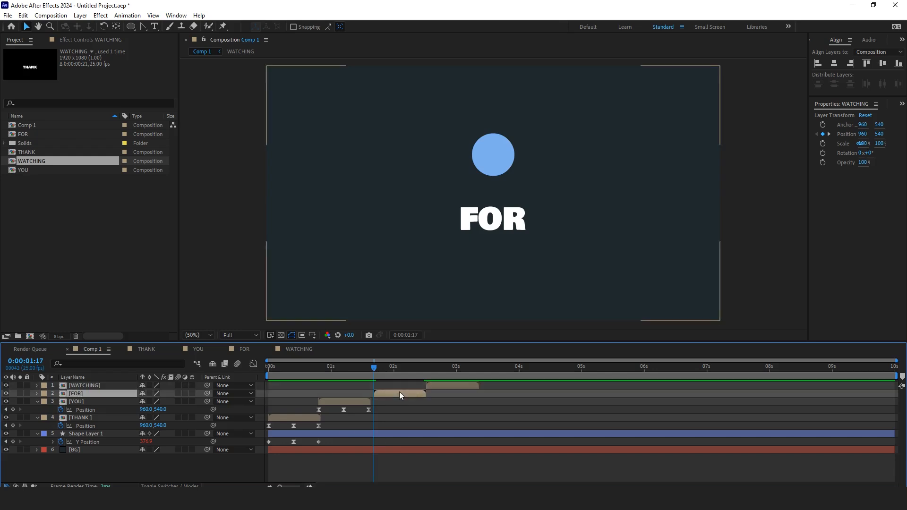
{"action": "key", "text": "ctrl+v"}
{"action": "left_click", "coordinate": [451, 387]}
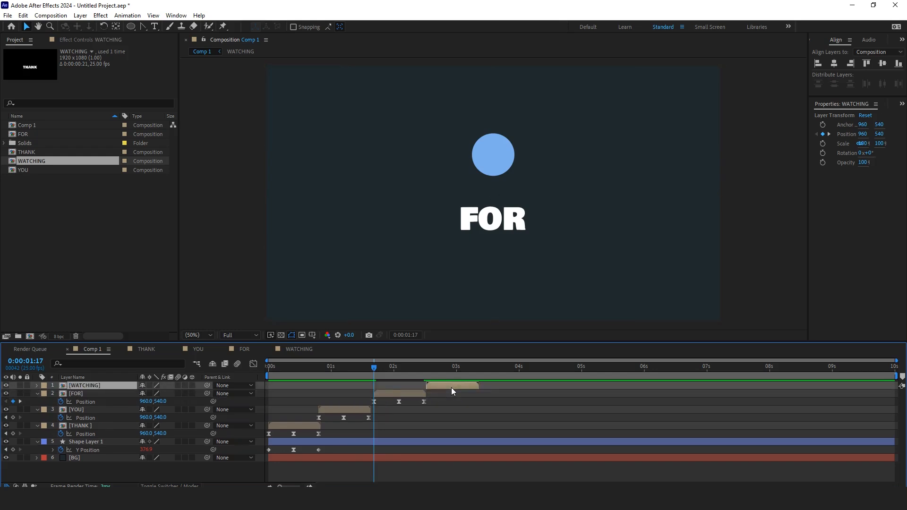
{"action": "key", "text": "ctrl+v"}
Shift the FOR layer two frames earlier so it starts on the YOU layer's last keyframe at 0:00:01:15
{"action": "left_click", "coordinate": [310, 487]}
{"action": "left_click", "coordinate": [310, 486]}
{"action": "left_click_drag", "start_coordinate": [411, 486], "coordinate": [356, 478]}
{"action": "left_click", "coordinate": [622, 401]}
{"action": "left_click_drag", "start_coordinate": [623, 401], "coordinate": [612, 401]}
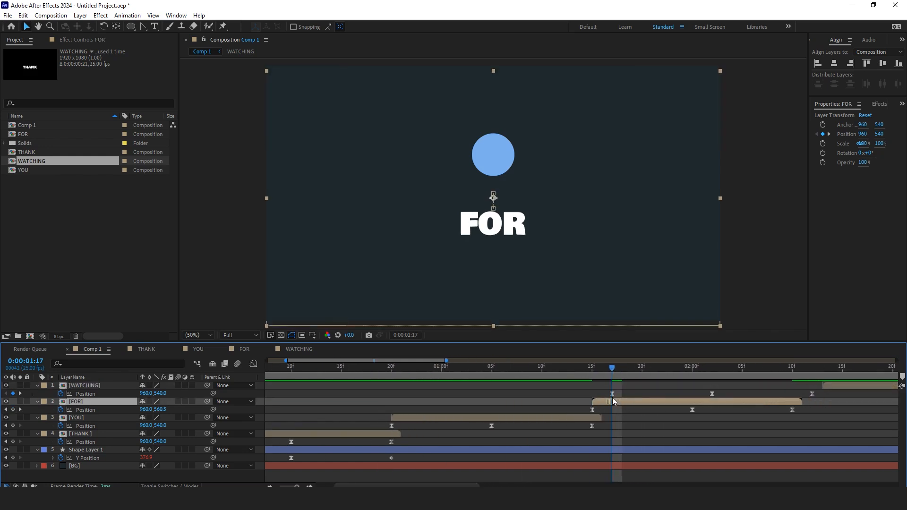
Align the WATCHING layer's Position keyframes with its start and shift the layer to begin at 0:00:02:10
{"action": "left_click_drag", "start_coordinate": [830, 396], "coordinate": [681, 394]}
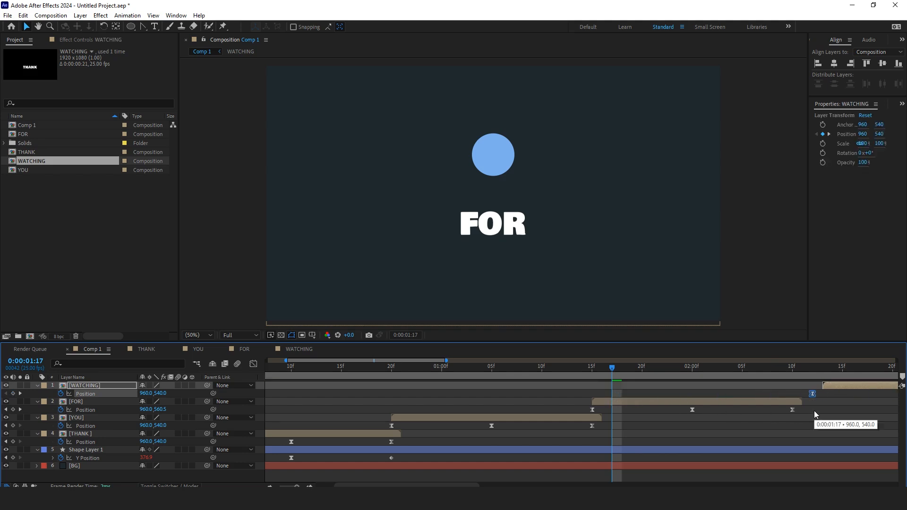
{"action": "left_click_drag", "start_coordinate": [851, 383], "coordinate": [821, 387]}
{"action": "scroll", "coordinate": [425, 376], "scroll_direction": "down", "scroll_amount": 4}
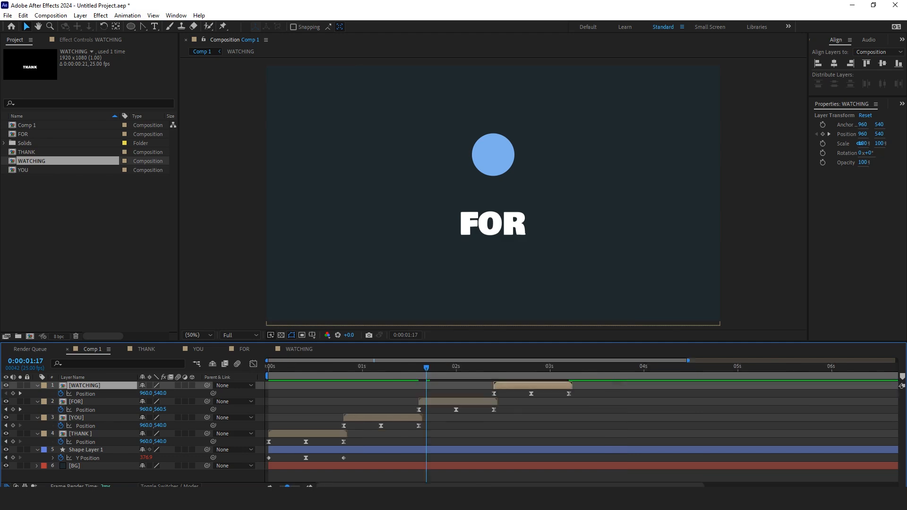
Preview the full THANK YOU FOR WATCHING! sequence from the first frame
{"action": "left_click_drag", "start_coordinate": [369, 368], "coordinate": [320, 367]}
{"action": "key", "text": "Home"}
{"action": "key", "text": "space"}
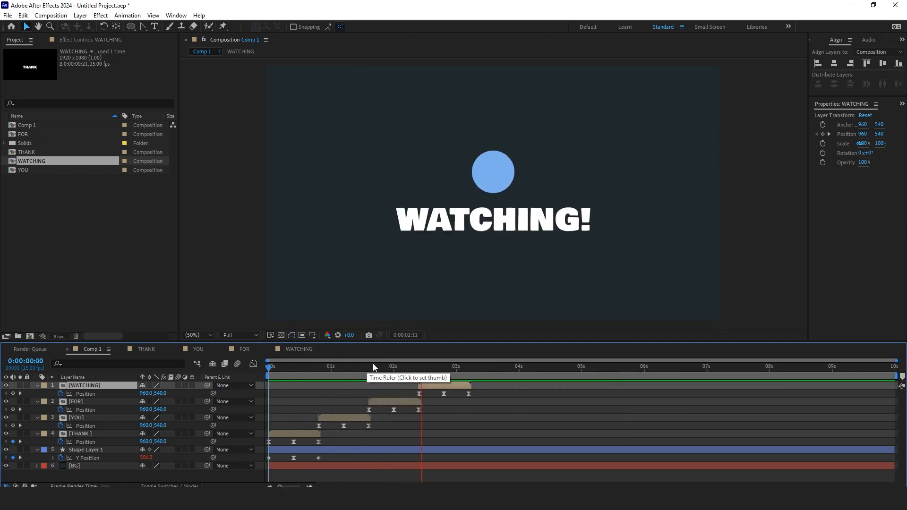
Trim Comp 1 to a work area ending at 0:00:03:05 and play back the trimmed composition
{"action": "left_click_drag", "start_coordinate": [476, 367], "coordinate": [470, 369]}
{"action": "key", "text": "n"}
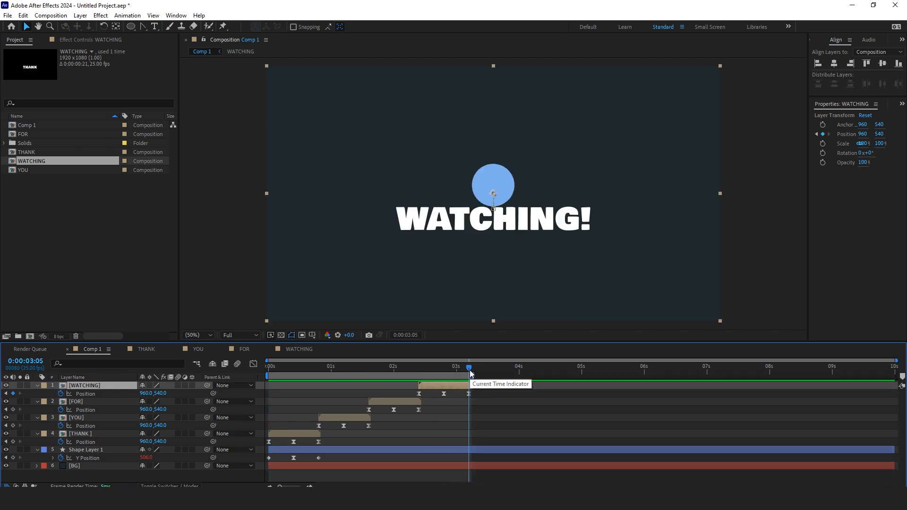
{"action": "right_click", "coordinate": [457, 375]}
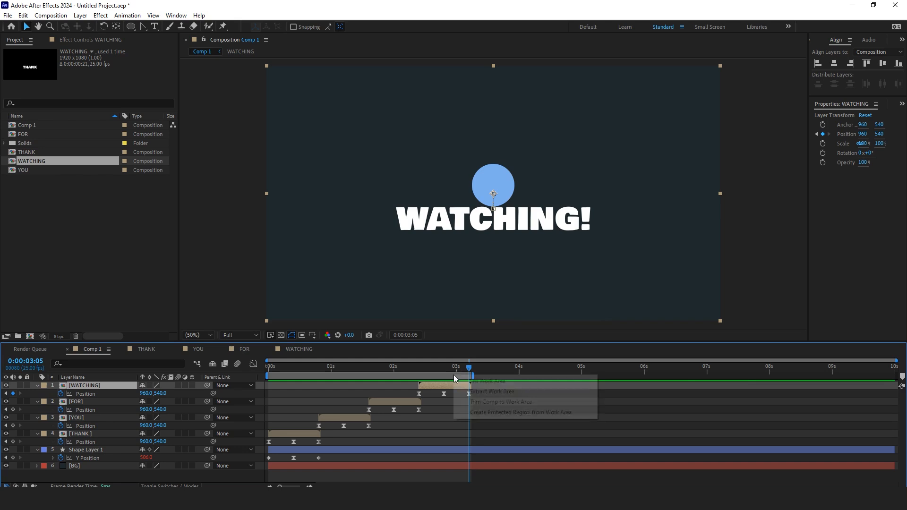
{"action": "left_click", "coordinate": [487, 402]}
{"action": "key", "text": "space"}
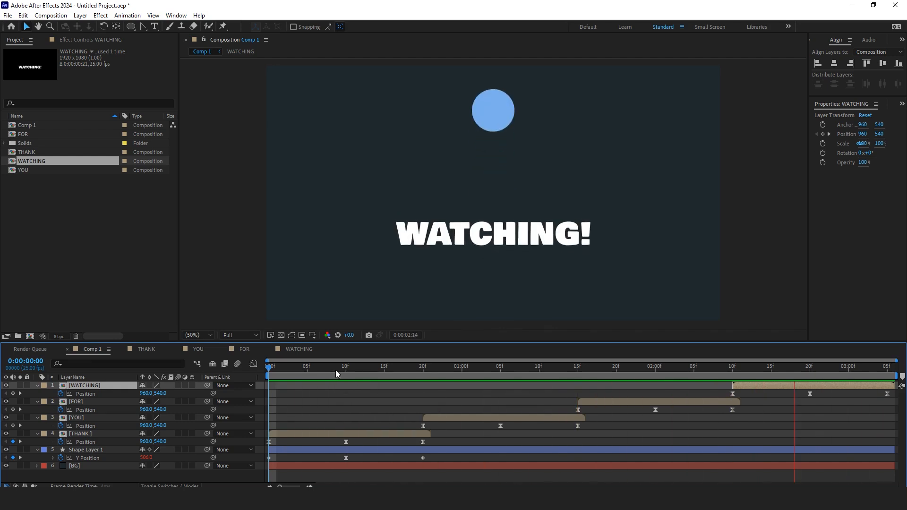
{"action": "key", "text": "space"}
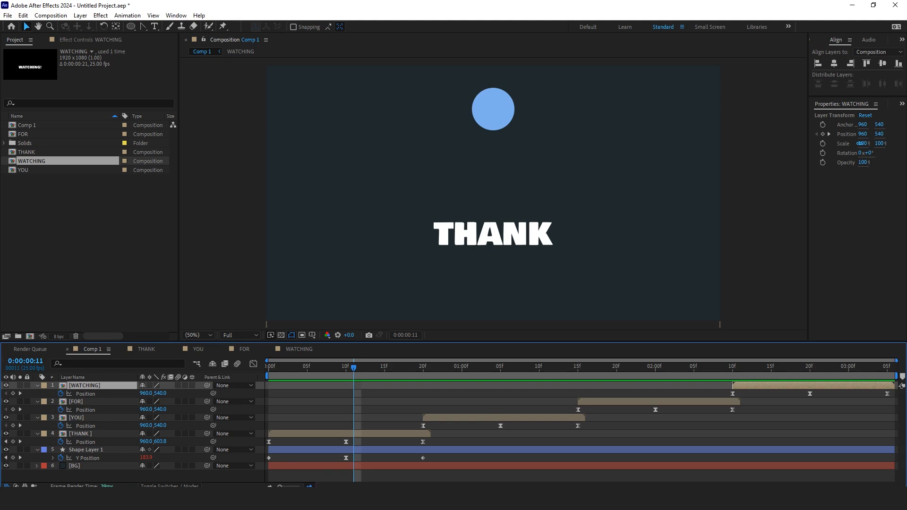
Trim one frame off the ends of the THANK, YOU and FOR layers so each ends where the next word starts
{"action": "key", "text": "equal"}
{"action": "mouse_move", "coordinate": [433, 485]}
{"action": "left_mouse_down"}
{"action": "mouse_move", "coordinate": [424, 485]}
{"action": "mouse_move", "coordinate": [446, 486]}
{"action": "left_mouse_up"}
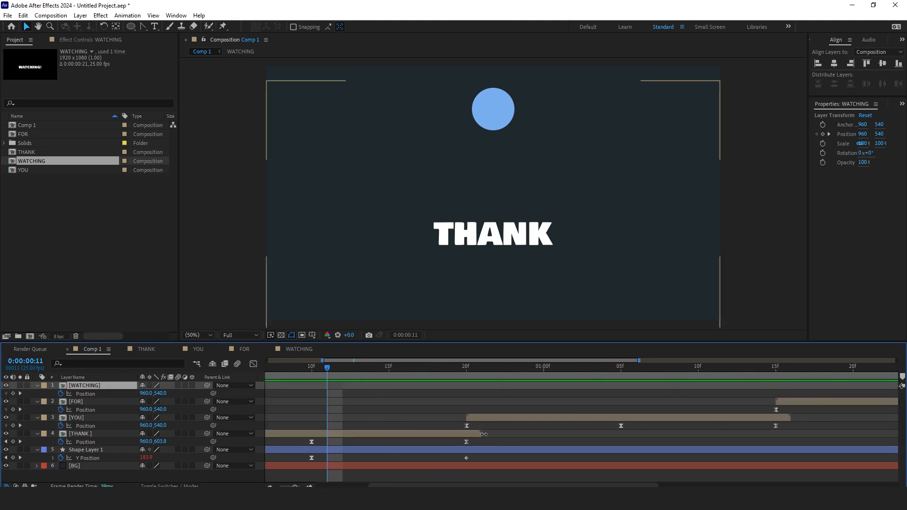
{"action": "left_click", "coordinate": [484, 434]}
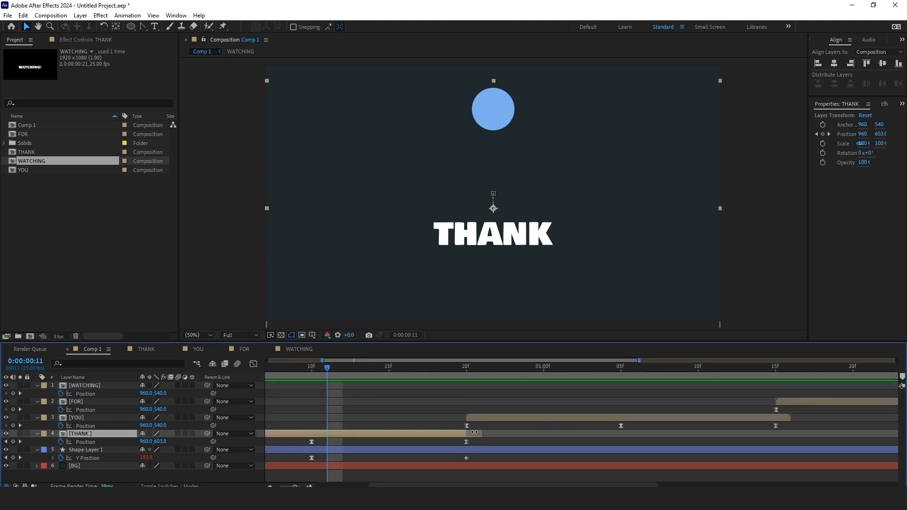
{"action": "scroll", "coordinate": [628, 426], "scroll_direction": "right", "scroll_amount": 8}
{"action": "left_click", "coordinate": [614, 419]}
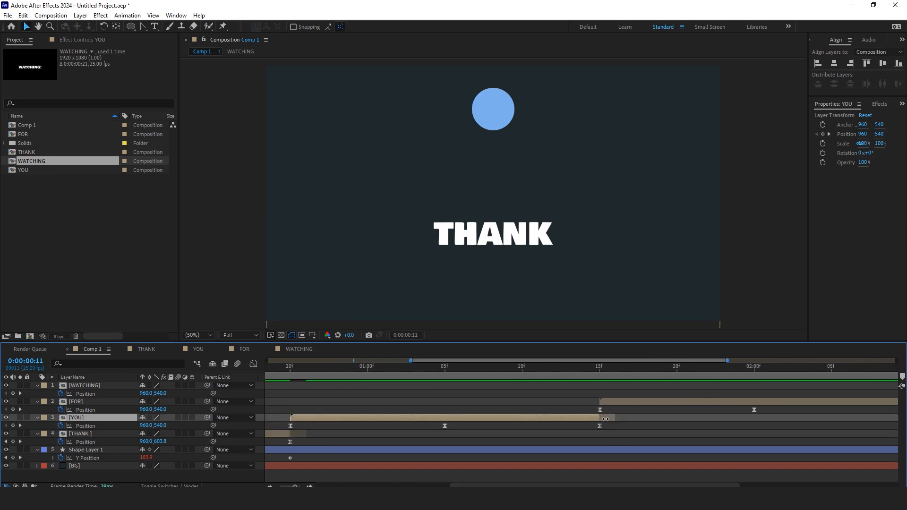
{"action": "left_click_drag", "start_coordinate": [573, 485], "coordinate": [685, 479]}
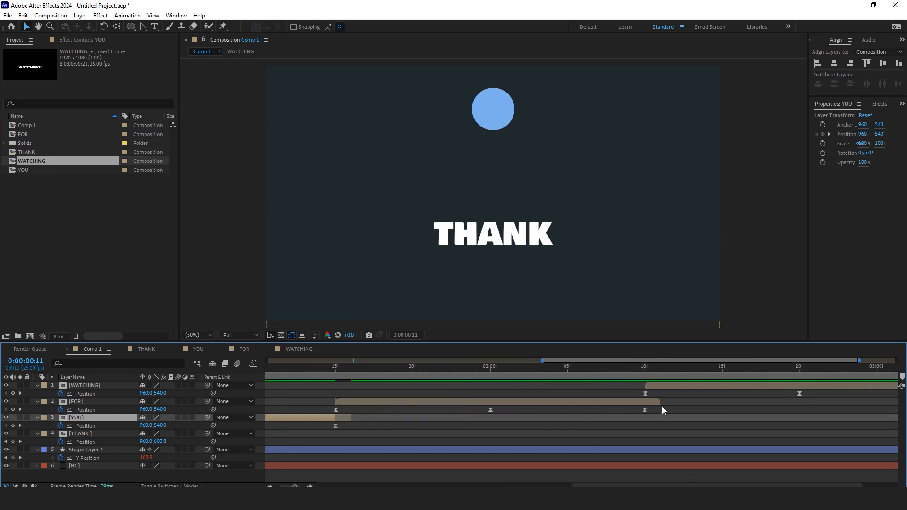
{"action": "left_click", "coordinate": [663, 403]}
{"action": "left_click_drag", "start_coordinate": [631, 485], "coordinate": [731, 487]}
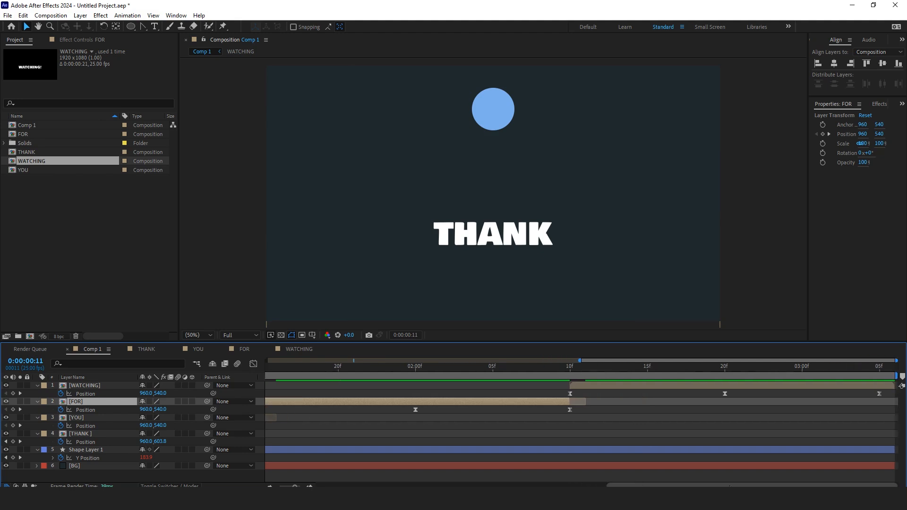
Play back the whole word sequence with the trimmed layers, then return to the first frame
{"action": "left_click", "coordinate": [270, 486]}
{"action": "left_click", "coordinate": [310, 486]}
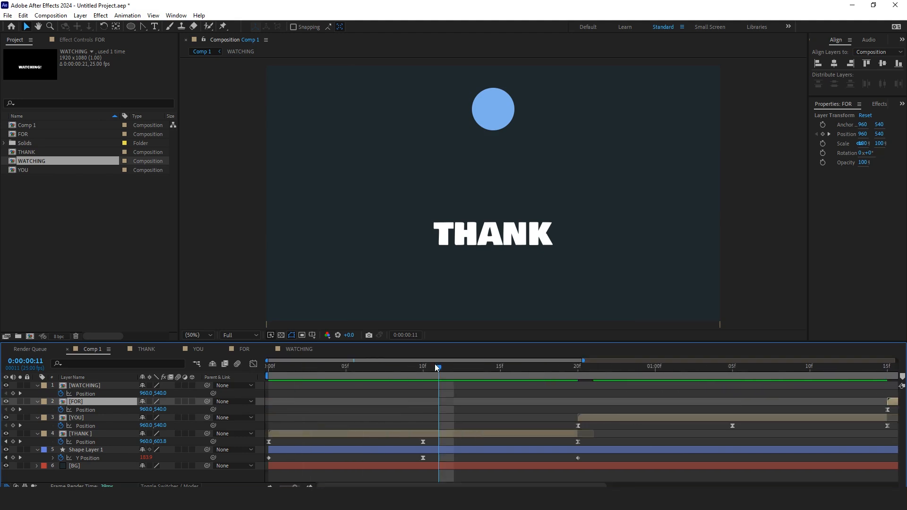
{"action": "left_click", "coordinate": [270, 487]}
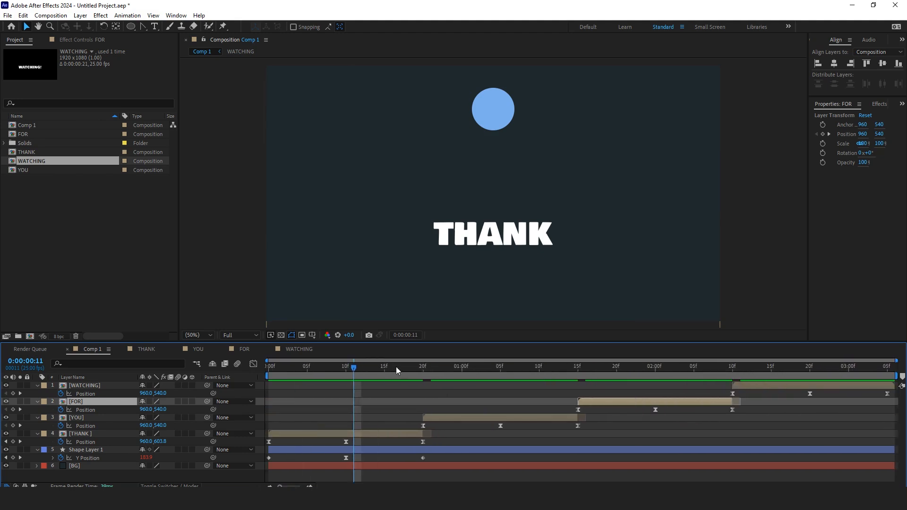
{"action": "key", "text": "space"}
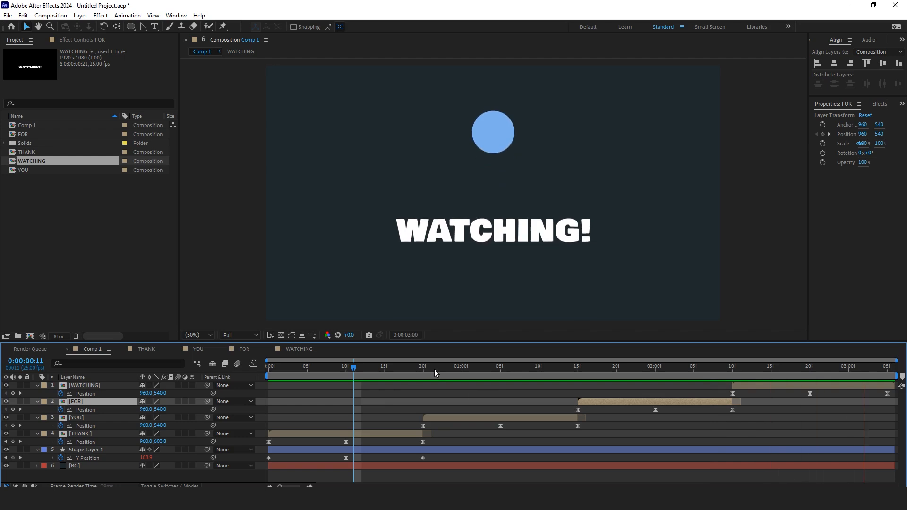
{"action": "key", "text": "space"}
{"action": "left_click_drag", "start_coordinate": [295, 369], "coordinate": [174, 386]}
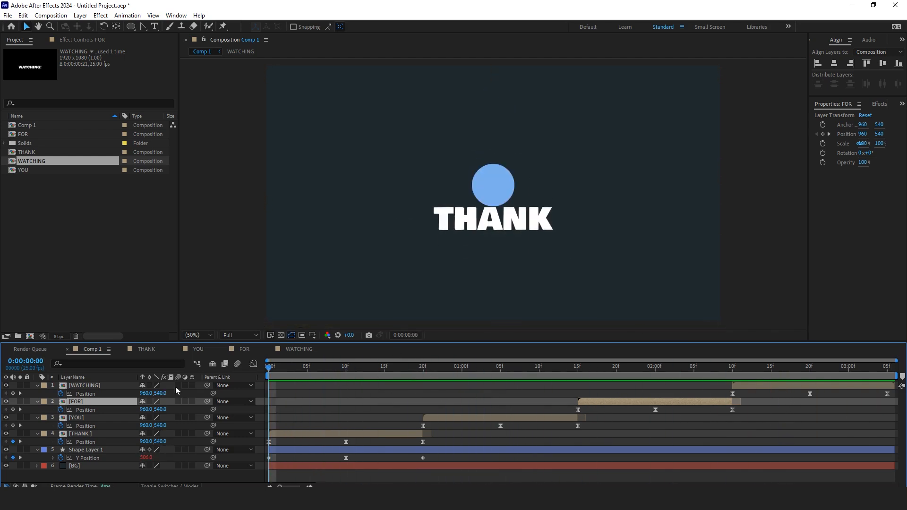
With no layer selected, draw a circle about 584 px across over the word THANK as a new shape layer
{"action": "left_click", "coordinate": [156, 476]}
{"action": "left_click_drag", "start_coordinate": [303, 371], "coordinate": [254, 396]}
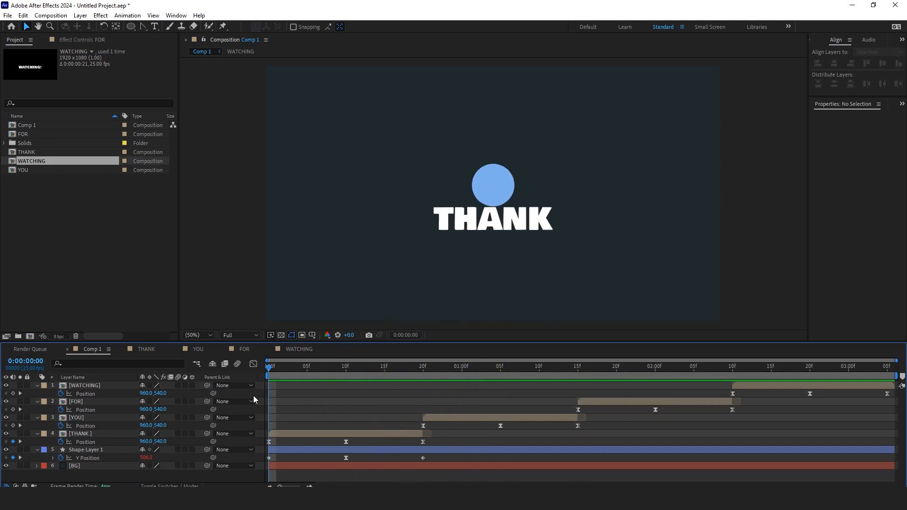
{"action": "right_click", "coordinate": [229, 474]}
{"action": "left_click", "coordinate": [89, 225]}
{"action": "left_click", "coordinate": [101, 237]}
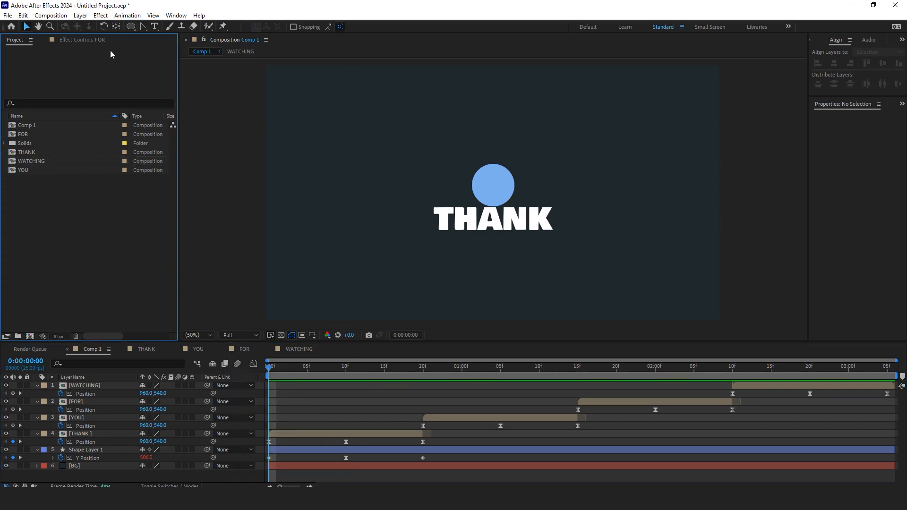
{"action": "left_click", "coordinate": [131, 27]}
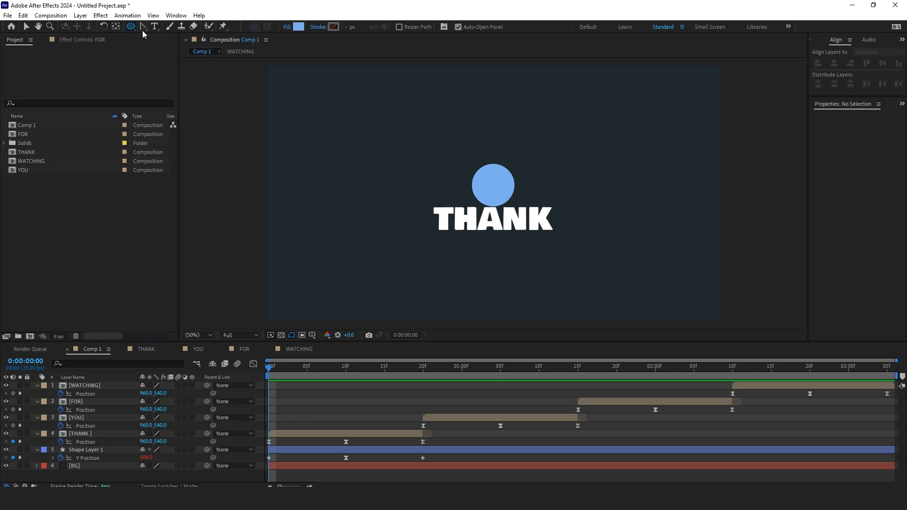
{"action": "mouse_move", "coordinate": [485, 239]}
{"action": "left_mouse_down"}
{"action": "mouse_move", "coordinate": [518, 258]}
{"action": "mouse_move", "coordinate": [532, 307]}
{"action": "left_mouse_up"}
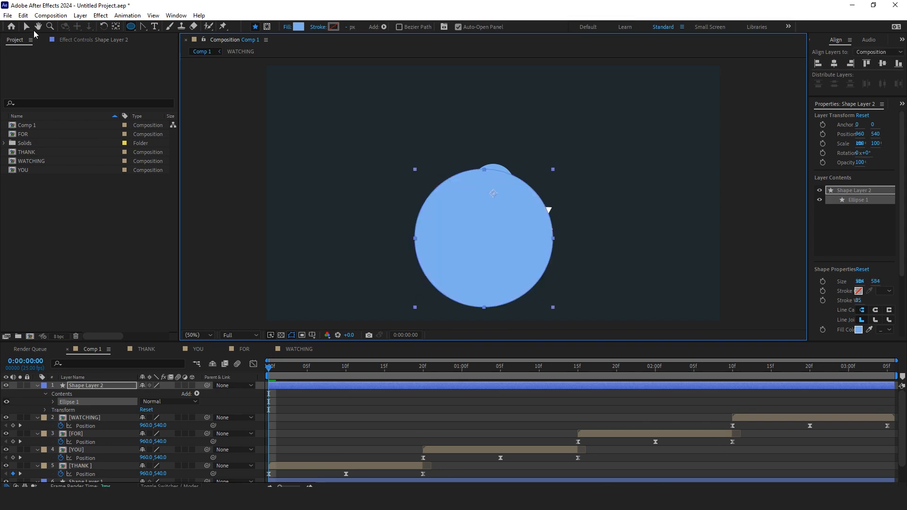
Center the large circle behind THANK, align it horizontally to the composition, and place its layer between Shape Layer 1 and BG
{"action": "key", "text": "v"}
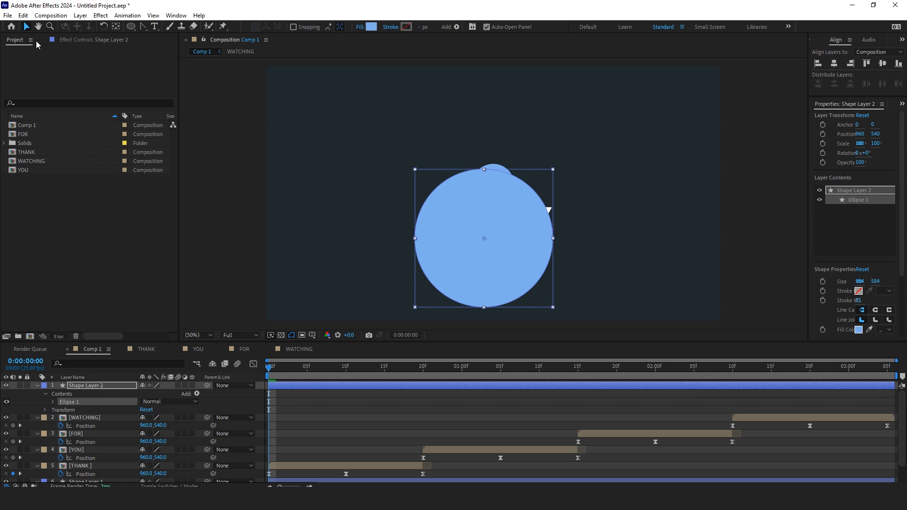
{"action": "left_click_drag", "start_coordinate": [510, 271], "coordinate": [524, 255]}
{"action": "left_click", "coordinate": [835, 63]}
{"action": "left_click_drag", "start_coordinate": [118, 389], "coordinate": [118, 478]}
Change the large circle's fill color to orange ED5B21
{"action": "left_click", "coordinate": [371, 27]}
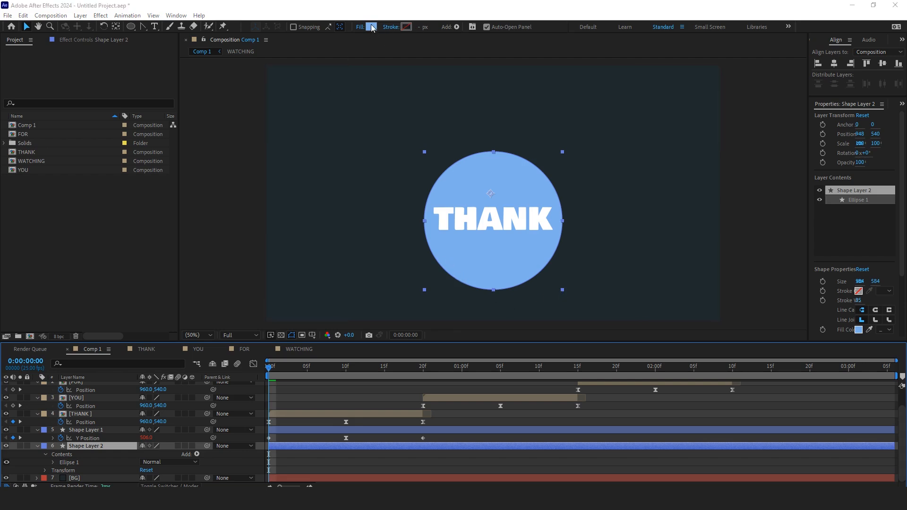
{"action": "mouse_move", "coordinate": [242, 270]}
{"action": "left_mouse_down"}
{"action": "mouse_move", "coordinate": [141, 267]}
{"action": "mouse_move", "coordinate": [132, 258]}
{"action": "mouse_move", "coordinate": [128, 266]}
{"action": "mouse_move", "coordinate": [155, 260]}
{"action": "mouse_move", "coordinate": [126, 253]}
{"action": "mouse_move", "coordinate": [133, 248]}
{"action": "left_mouse_up"}
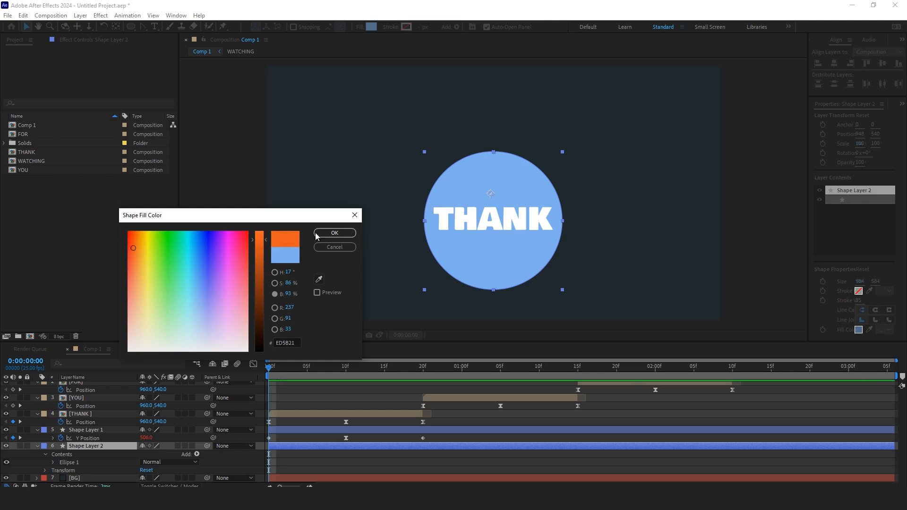
{"action": "left_click", "coordinate": [331, 233]}
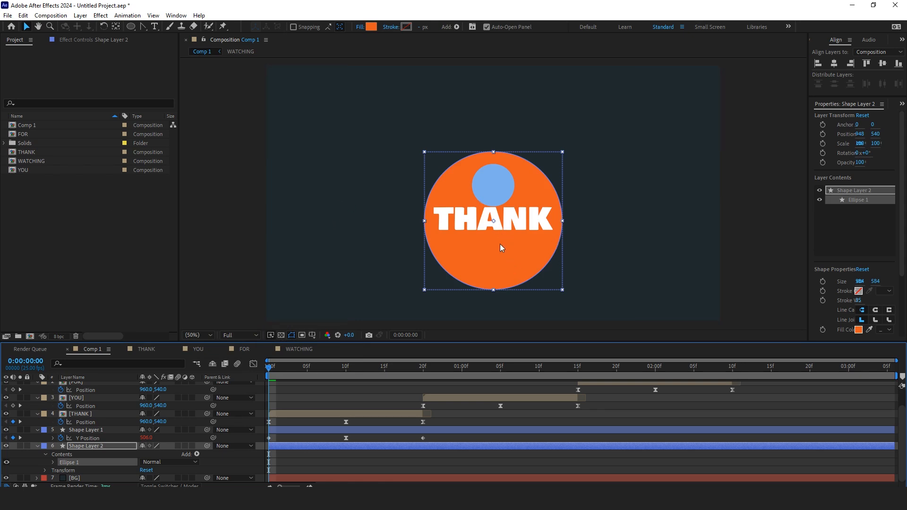
Keyframe the orange circle's Scale from 0% at the first frame to about 604% at 0:00:00:20, covering the frame
{"action": "key", "text": "s"}
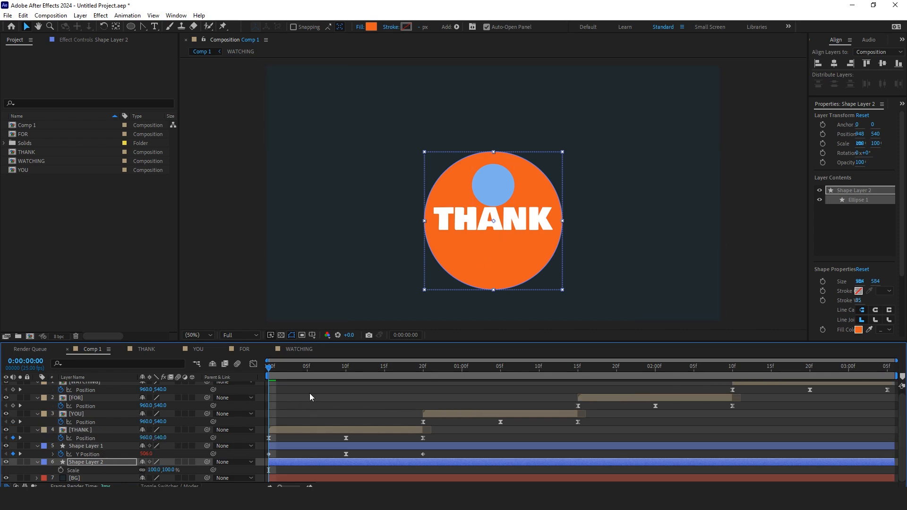
{"action": "left_click", "coordinate": [60, 472]}
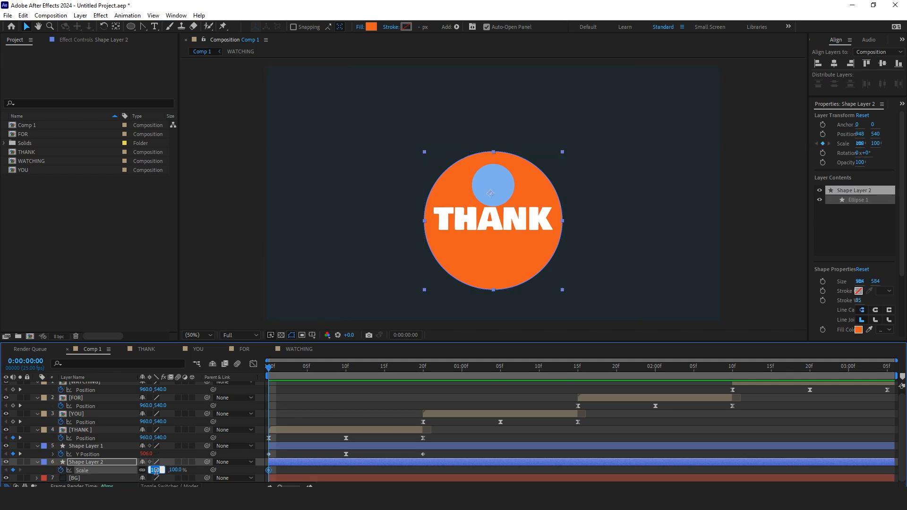
{"action": "key", "text": "Return"}
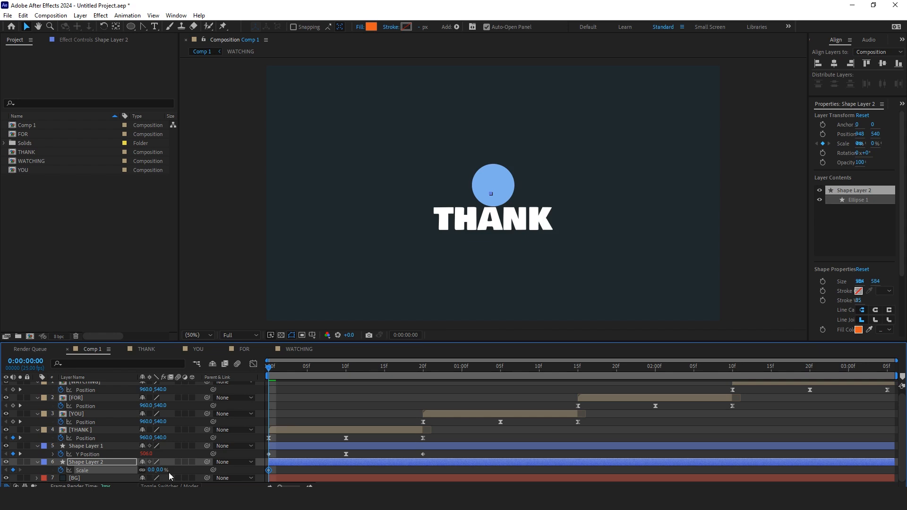
{"action": "left_click_drag", "start_coordinate": [395, 367], "coordinate": [420, 378]}
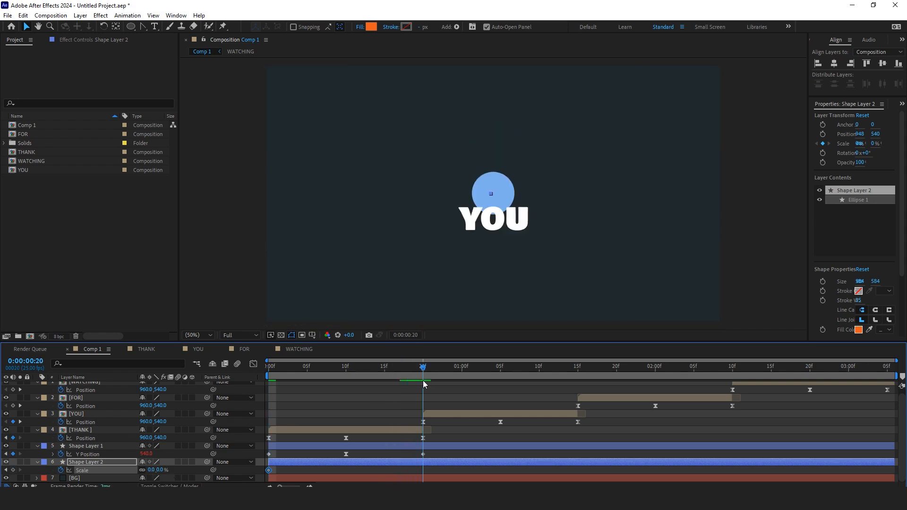
{"action": "left_click_drag", "start_coordinate": [157, 470], "coordinate": [408, 444]}
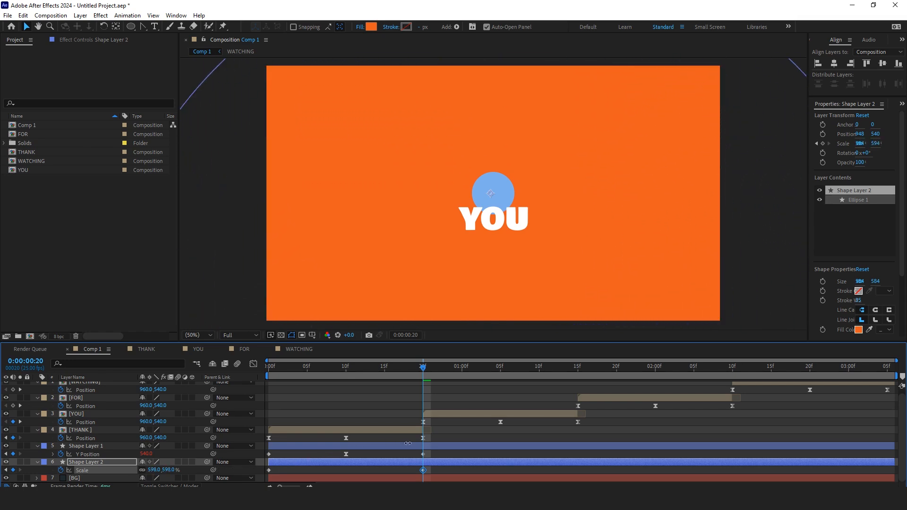
Preview the orange circle's growth from the first frame
{"action": "left_click_drag", "start_coordinate": [330, 373], "coordinate": [222, 361]}
{"action": "key", "text": "space"}
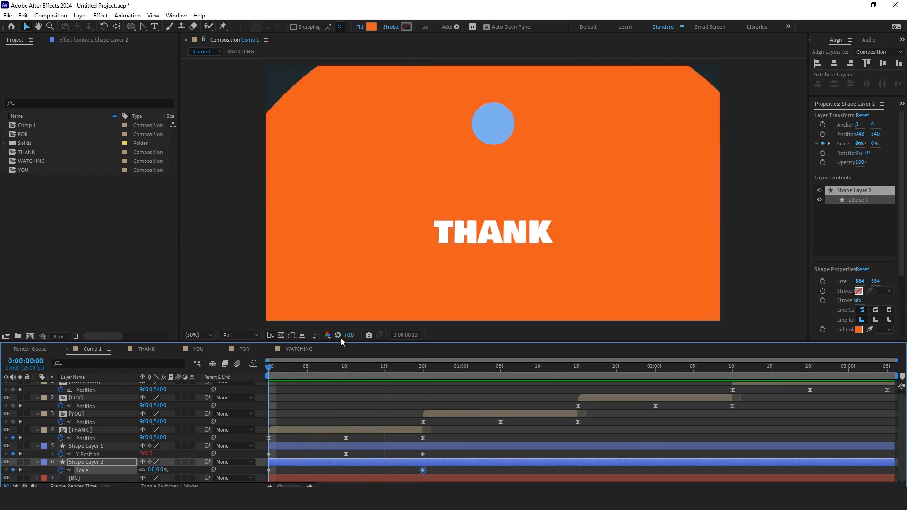
{"action": "key", "text": "space"}
Apply Easy Ease to both Scale keyframes of Shape Layer 2 and reshape the speed graph for a fast start and slow finish
{"action": "left_click_drag", "start_coordinate": [272, 375], "coordinate": [427, 378]}
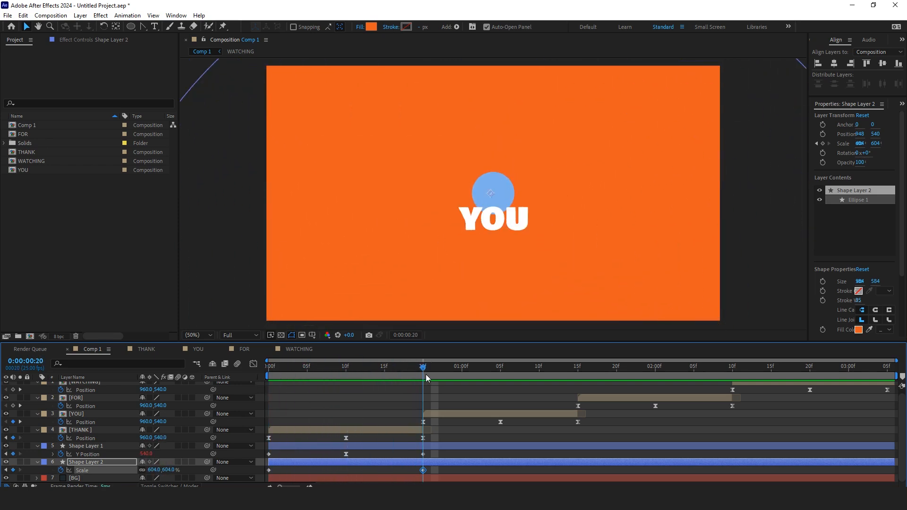
{"action": "left_click", "coordinate": [342, 469]}
{"action": "left_click_drag", "start_coordinate": [430, 466], "coordinate": [261, 481]}
{"action": "key", "text": "F9"}
{"action": "left_click", "coordinate": [253, 365]}
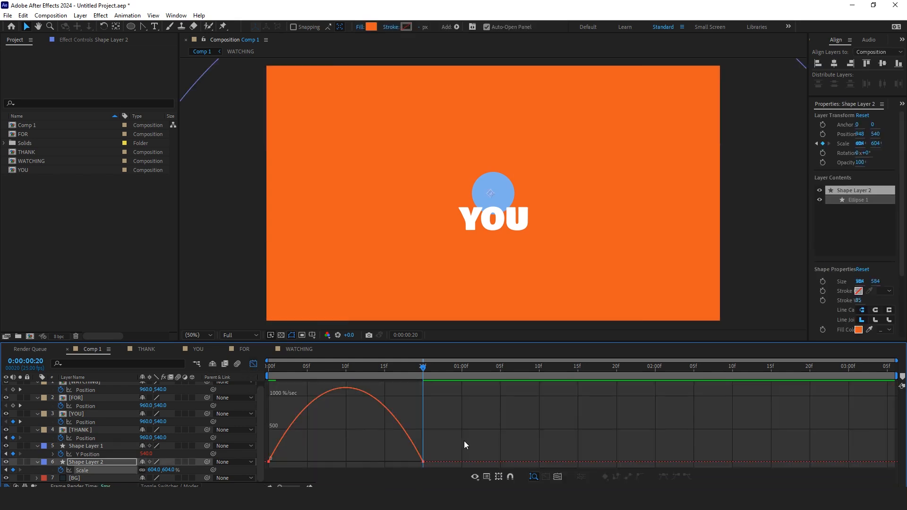
{"action": "left_click_drag", "start_coordinate": [397, 462], "coordinate": [296, 461]}
{"action": "left_click", "coordinate": [255, 366]}
Play back the eased orange circle expansion from the first frame
{"action": "left_click_drag", "start_coordinate": [364, 369], "coordinate": [270, 375]}
{"action": "key", "text": "space"}
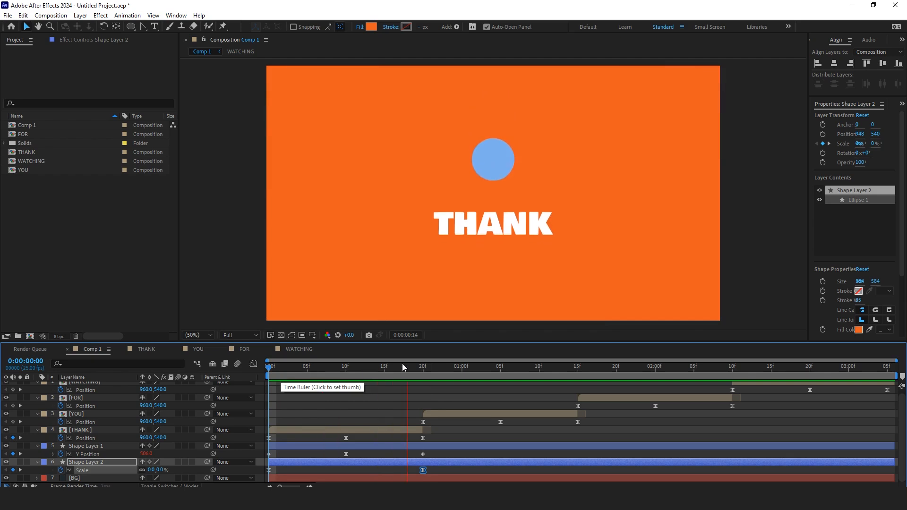
{"action": "key", "text": "space"}
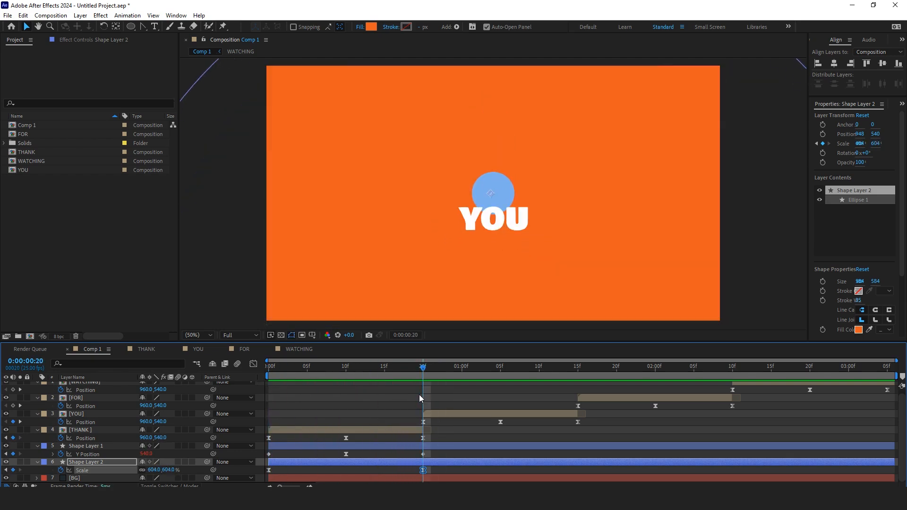
Trim Shape Layer 2 to end where the YOU layer starts at 0:00:00:20, and play back the result
{"action": "key", "text": "alt+bracketright"}
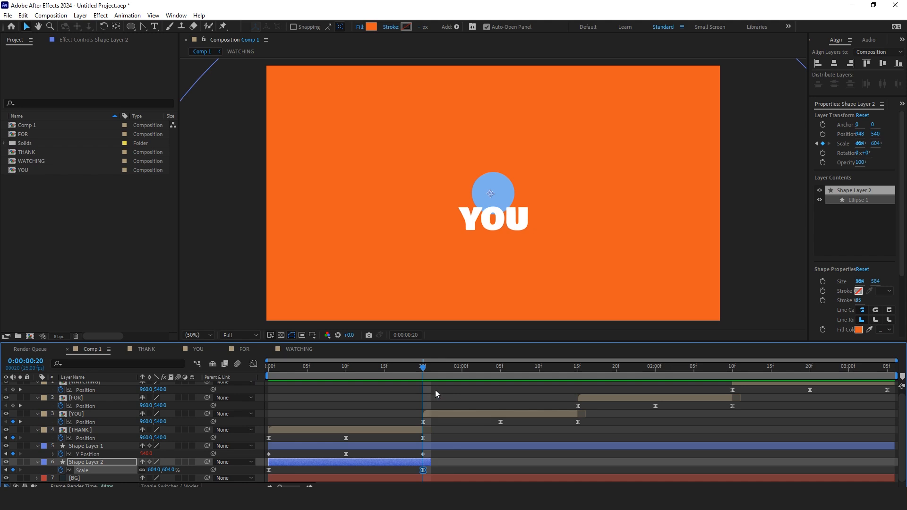
{"action": "left_click_drag", "start_coordinate": [430, 463], "coordinate": [427, 464]}
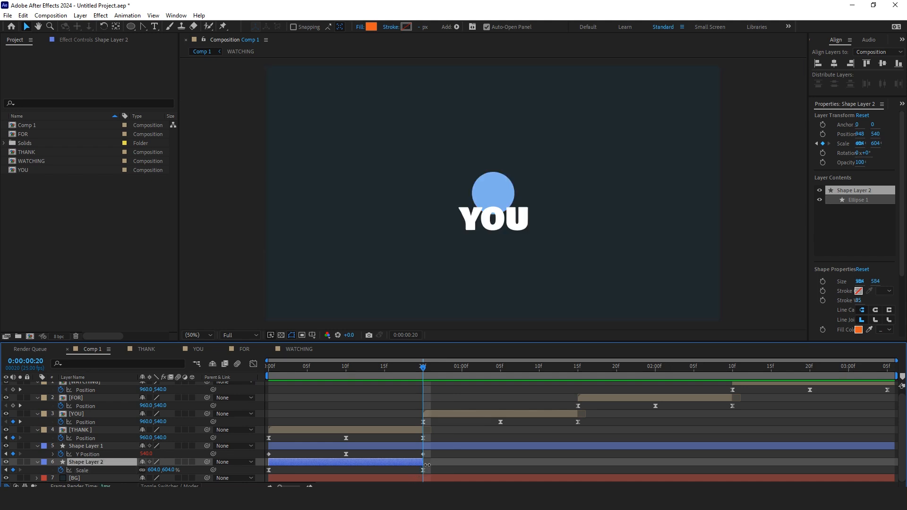
{"action": "left_click_drag", "start_coordinate": [415, 371], "coordinate": [238, 376]}
{"action": "key", "text": "space"}
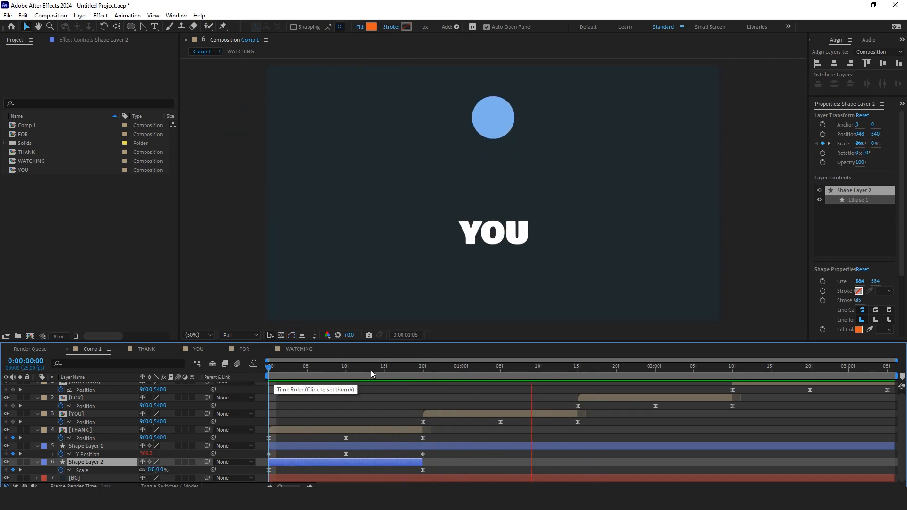
{"action": "key", "text": "space"}
Set Shape Layer 2's label color to Yellow and duplicate the layer, shifting the copy to start at 0:00:00:20
{"action": "left_click", "coordinate": [46, 465]}
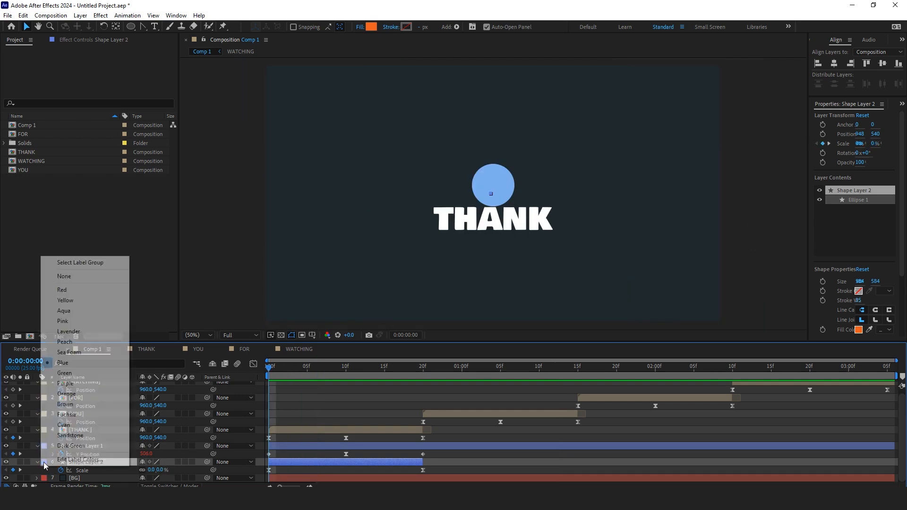
{"action": "left_click", "coordinate": [78, 300]}
{"action": "left_click", "coordinate": [431, 472]}
{"action": "left_click", "coordinate": [387, 462]}
{"action": "key", "text": "ctrl+d"}
{"action": "left_click_drag", "start_coordinate": [326, 464], "coordinate": [481, 478]}
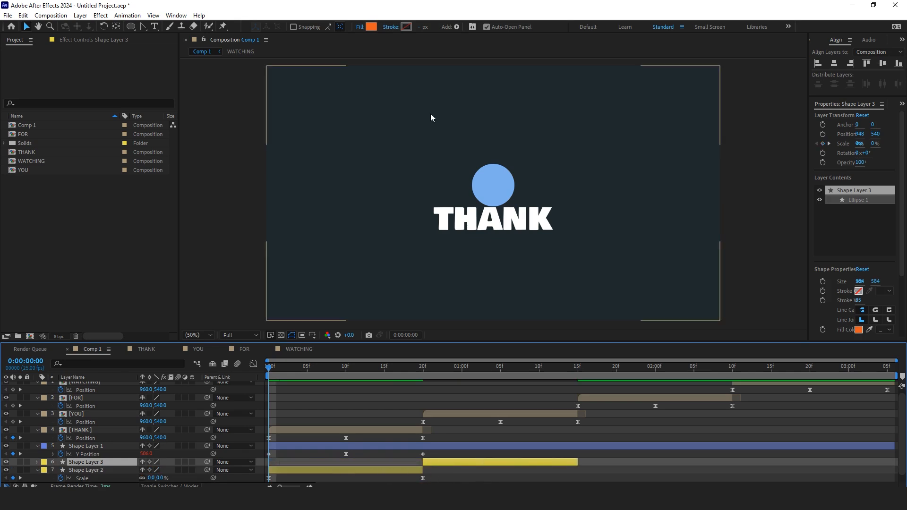
Change the fill color of the duplicated circle, Shape Layer 3, to turquoise 48EDDB
{"action": "left_click", "coordinate": [372, 27]}
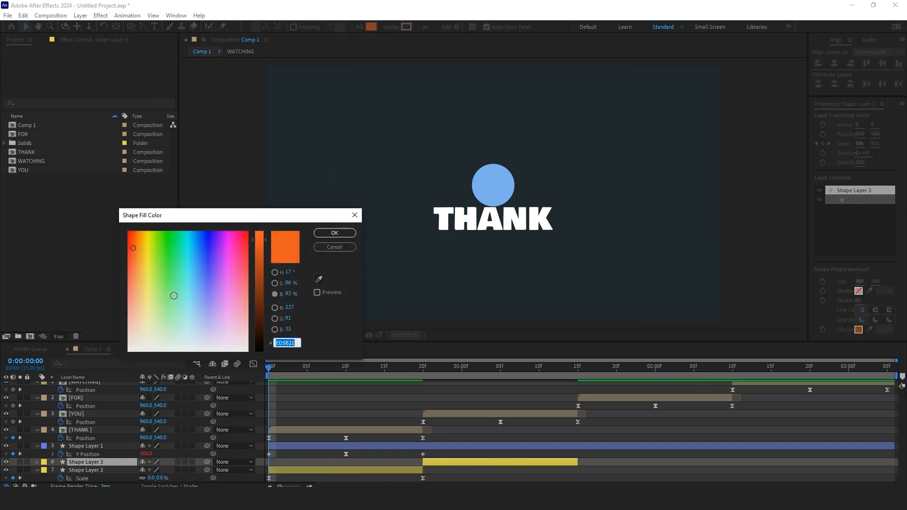
{"action": "left_click", "coordinate": [180, 271]}
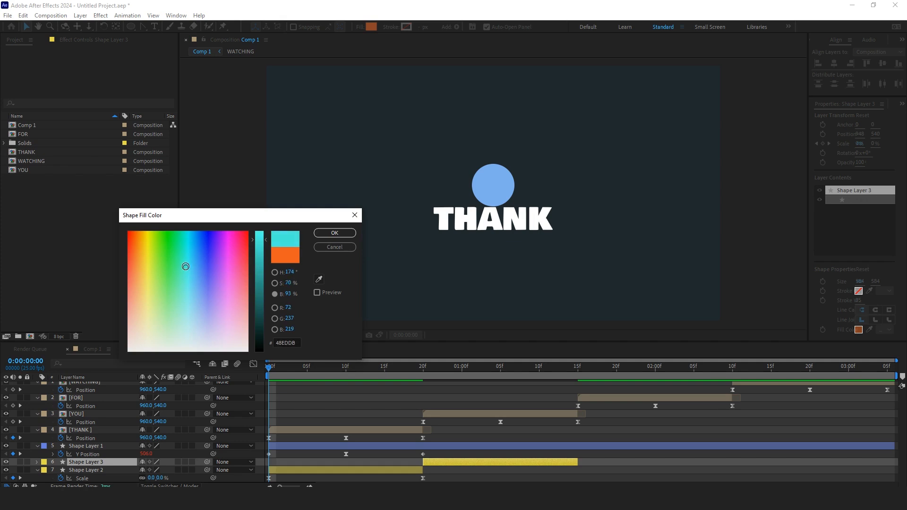
{"action": "left_click", "coordinate": [334, 233]}
Preview the orange and turquoise circle transitions behind THANK and YOU from the first frame
{"action": "left_click_drag", "start_coordinate": [338, 367], "coordinate": [316, 372]}
{"action": "key", "text": "space"}
{"action": "left_click_drag", "start_coordinate": [399, 370], "coordinate": [233, 370]}
{"action": "key", "text": "space"}
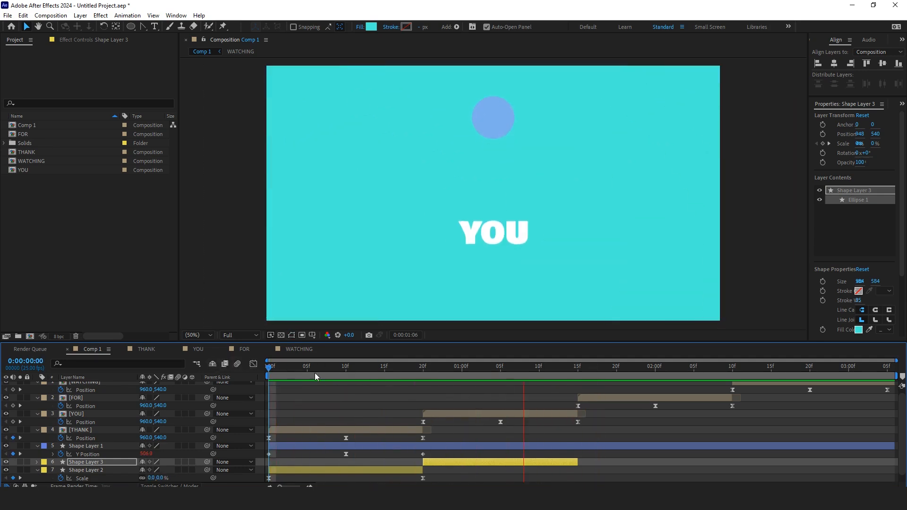
Shift Shape Layer 3 one frame earlier to start at 0:00:00:19, and preview the THANK to YOU transition
{"action": "key", "text": "space"}
{"action": "left_click_drag", "start_coordinate": [455, 461], "coordinate": [449, 463]}
{"action": "key", "text": "space"}
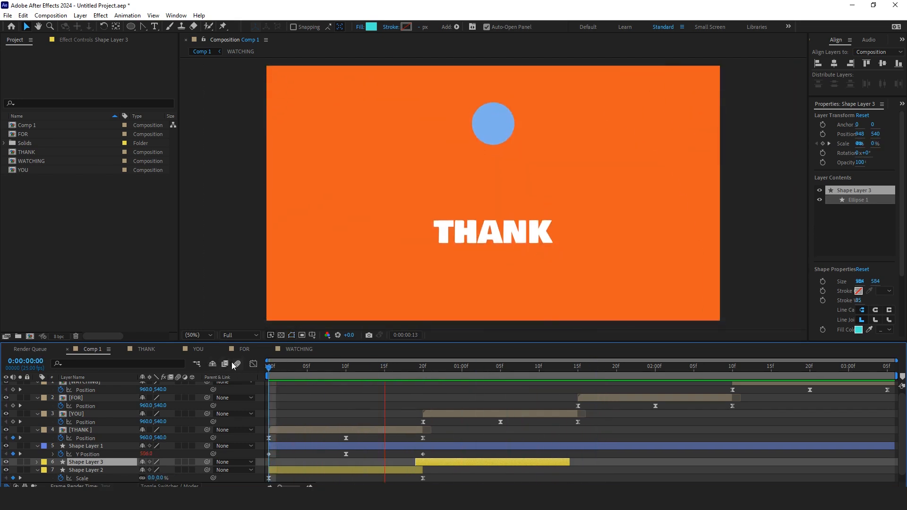
{"action": "key", "text": "space"}
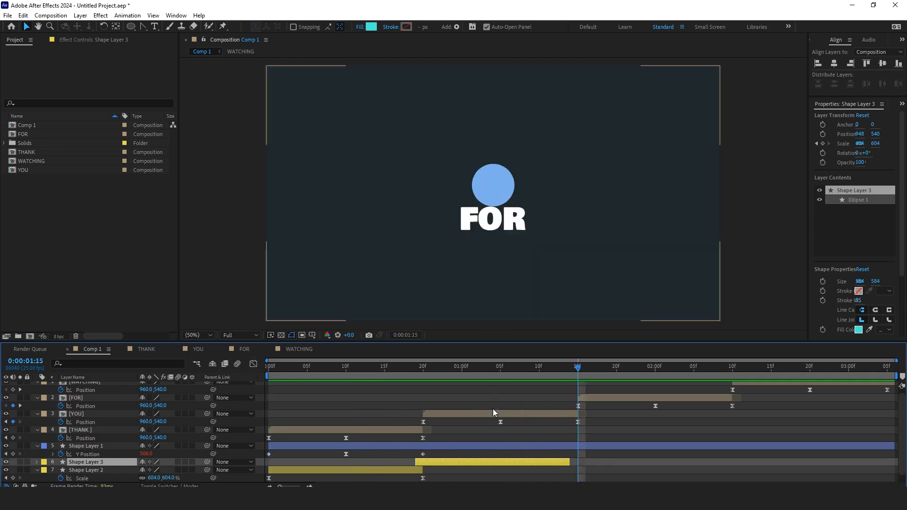
Duplicate Shape Layer 3 twice, starting Shape Layer 4 at 0:00:01:13 and Shape Layer 5 at 0:00:02:07
{"action": "key", "text": "ctrl+d"}
{"action": "key", "text": "F2"}
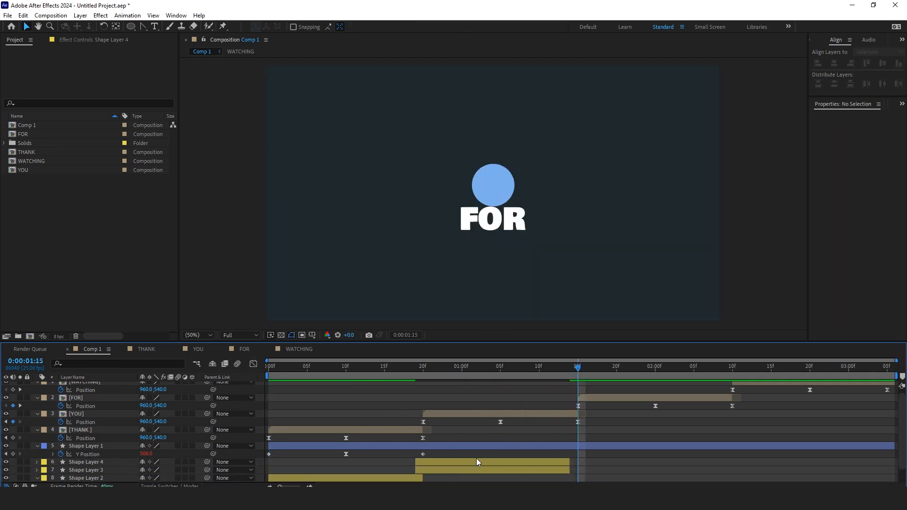
{"action": "left_click_drag", "start_coordinate": [466, 464], "coordinate": [736, 457]}
{"action": "key", "text": "ctrl+d"}
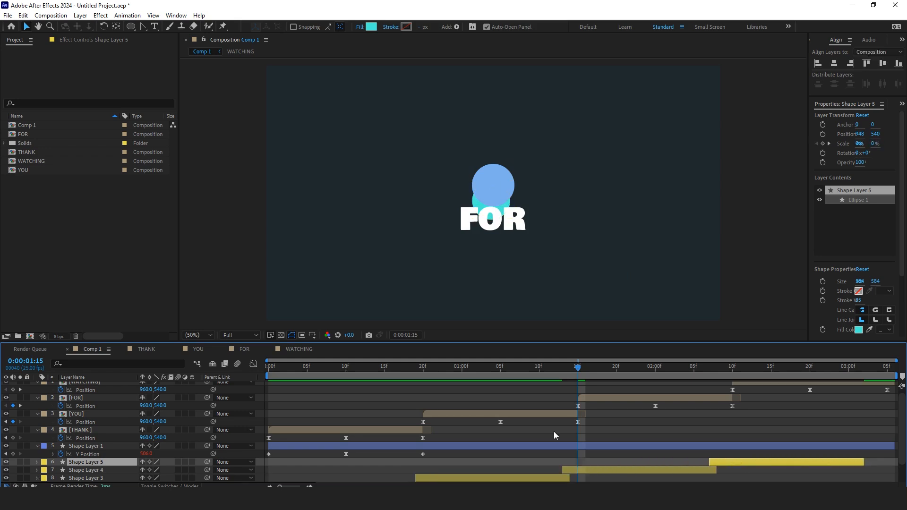
Change the fill color of Shape Layer 4, the circle behind FOR, to purple B632ED
{"action": "scroll", "coordinate": [544, 439], "scroll_direction": "down", "scroll_amount": 1}
{"action": "left_click", "coordinate": [594, 368]}
{"action": "left_click", "coordinate": [607, 447]}
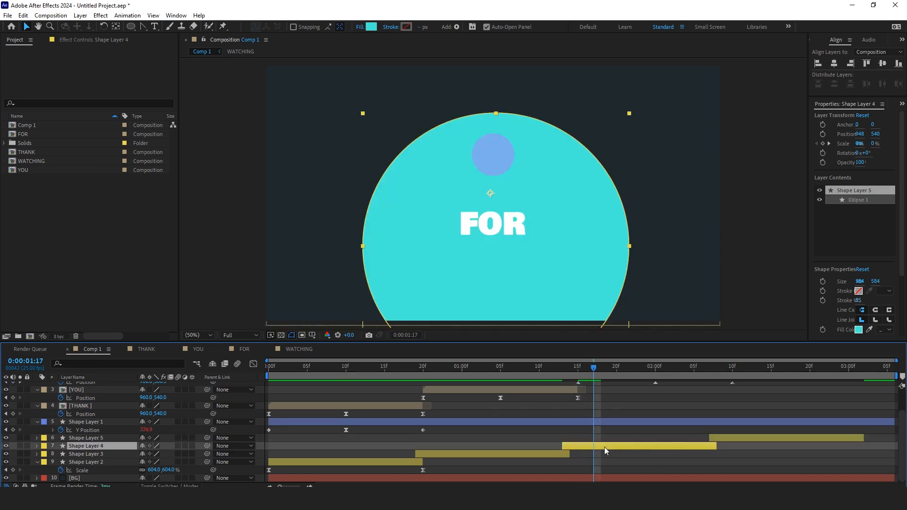
{"action": "left_click", "coordinate": [371, 29]}
{"action": "mouse_move", "coordinate": [232, 275]}
{"action": "left_mouse_down"}
{"action": "mouse_move", "coordinate": [242, 272]}
{"action": "mouse_move", "coordinate": [220, 257]}
{"action": "left_mouse_up"}
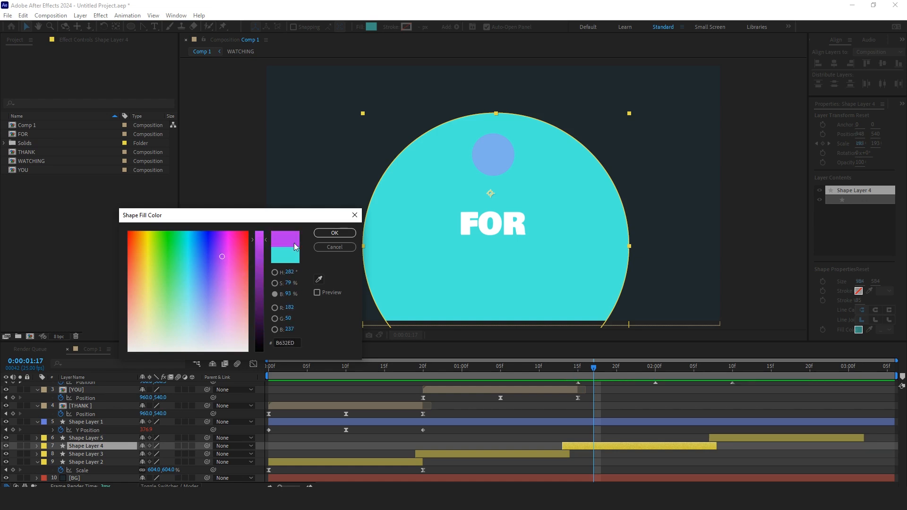
{"action": "left_click", "coordinate": [334, 233]}
Change the fill color of Shape Layer 5, the circle behind WATCHING!, to green
{"action": "left_click_drag", "start_coordinate": [639, 368], "coordinate": [756, 367]}
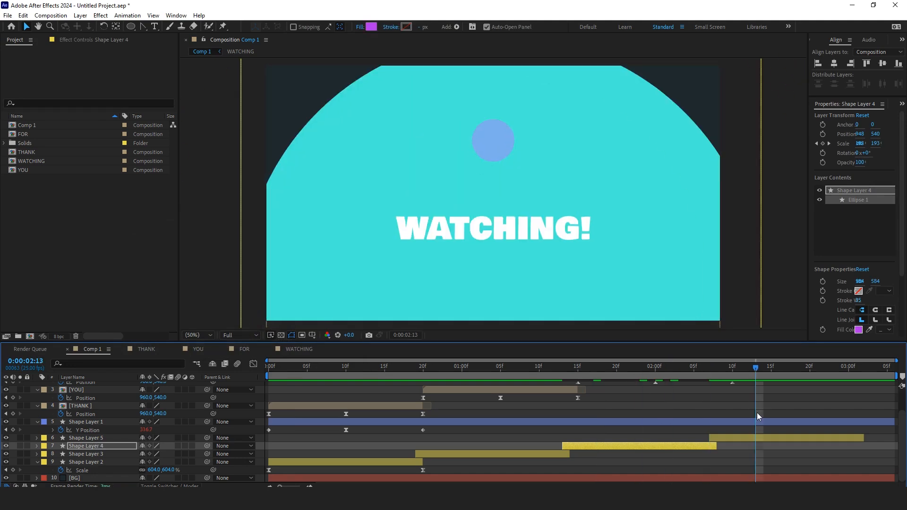
{"action": "left_click", "coordinate": [747, 438]}
{"action": "left_click", "coordinate": [371, 26]}
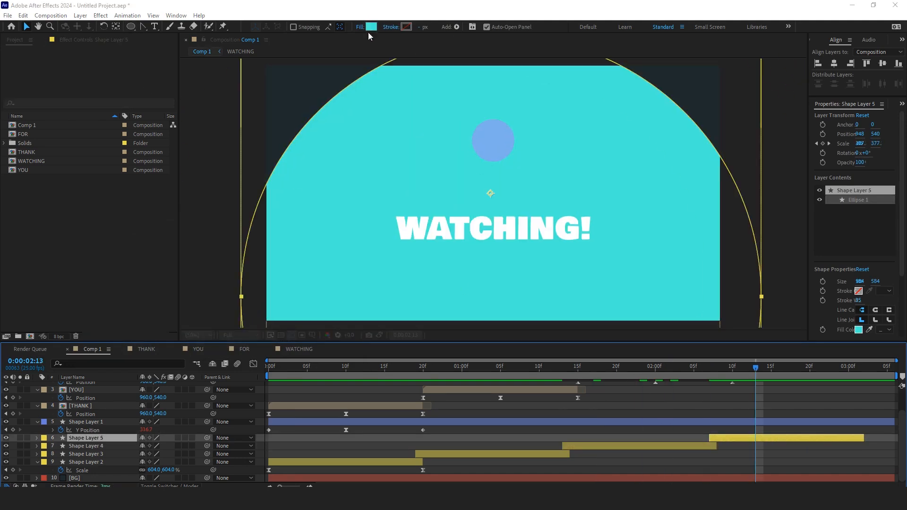
{"action": "mouse_move", "coordinate": [169, 285]}
{"action": "left_mouse_down"}
{"action": "mouse_move", "coordinate": [169, 270]}
{"action": "mouse_move", "coordinate": [176, 282]}
{"action": "left_mouse_up"}
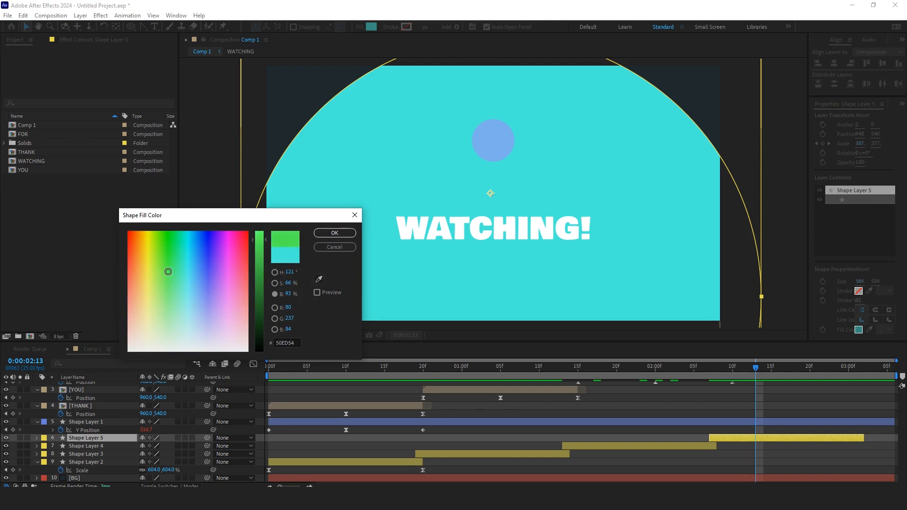
{"action": "left_click", "coordinate": [329, 237]}
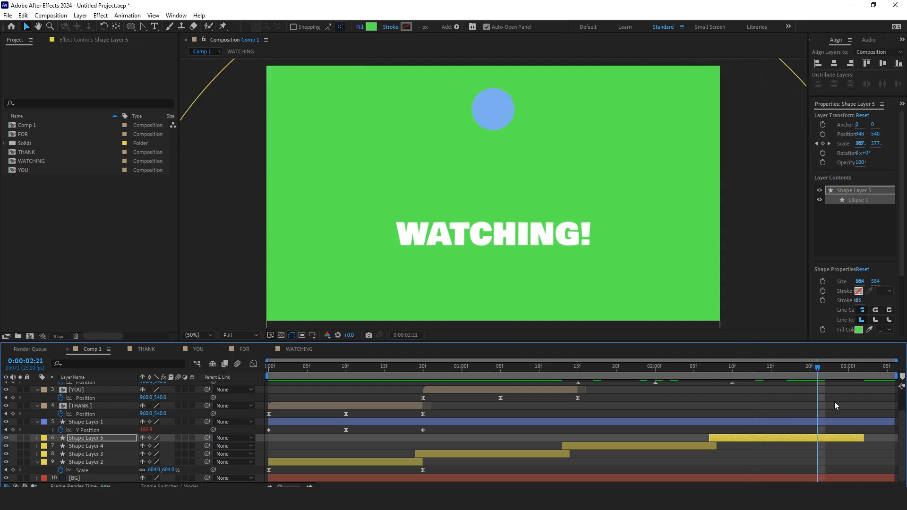
Extend Shape Layer 5 to the end of the composition, and preview the full animation from the first frame
{"action": "left_click_drag", "start_coordinate": [868, 437], "coordinate": [896, 439]}
{"action": "left_click_drag", "start_coordinate": [818, 367], "coordinate": [268, 368]}
{"action": "key", "text": "space"}
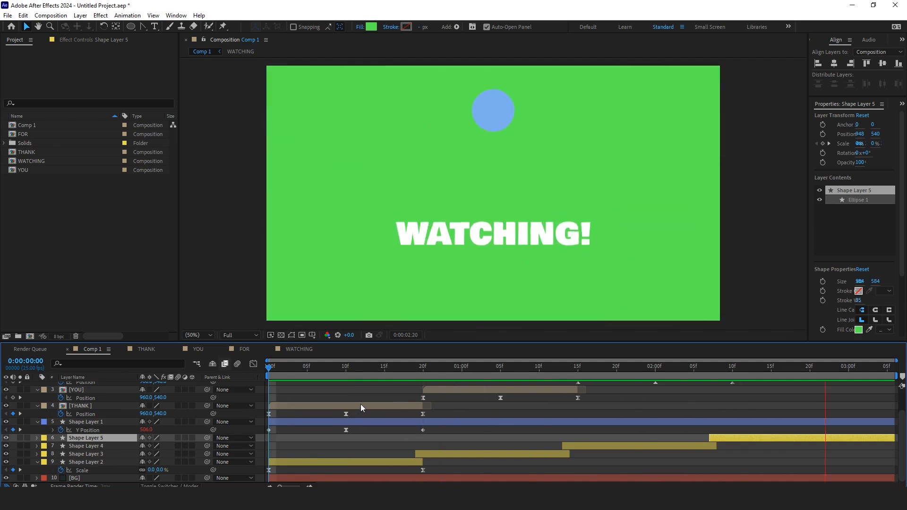
{"action": "key", "text": "space"}
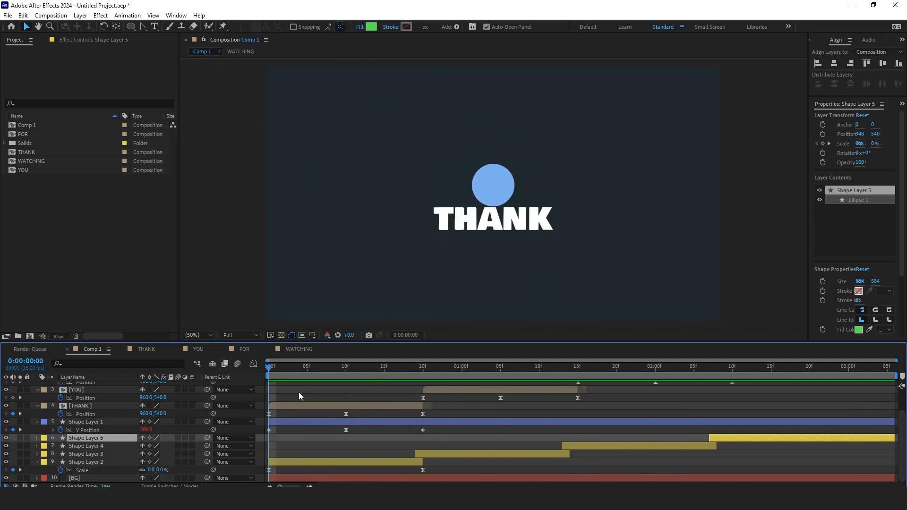
Turn on motion blur for the ball on Shape Layer 1 and for the composition, and check the opening frames
{"action": "left_click", "coordinate": [310, 421]}
{"action": "left_click", "coordinate": [177, 424]}
{"action": "left_click_drag", "start_coordinate": [345, 368], "coordinate": [267, 370]}
Turn on motion blur for the four word layers, THANK, YOU, FOR and WATCHING, and play back the result
{"action": "left_click", "coordinate": [316, 406]}
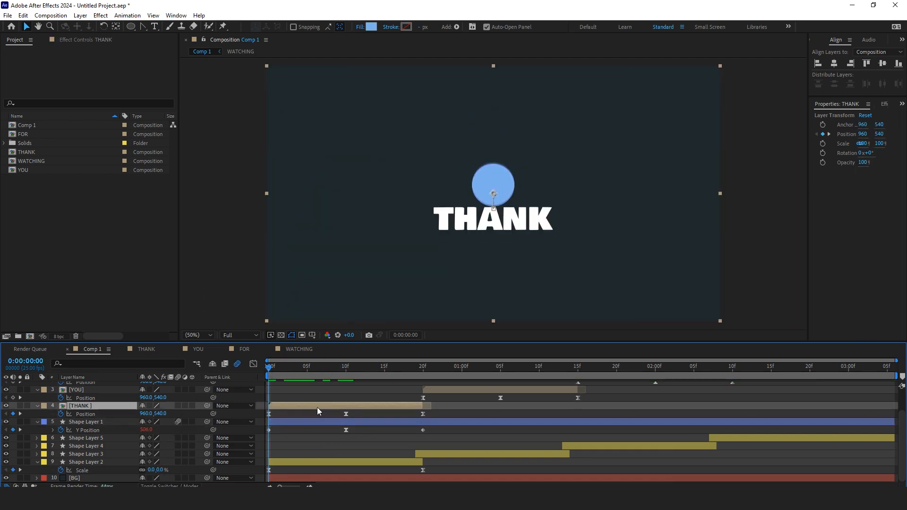
{"action": "scroll", "coordinate": [317, 407], "scroll_direction": "up", "scroll_amount": 3}
{"action": "left_click", "coordinate": [105, 387], "text": "shift"}
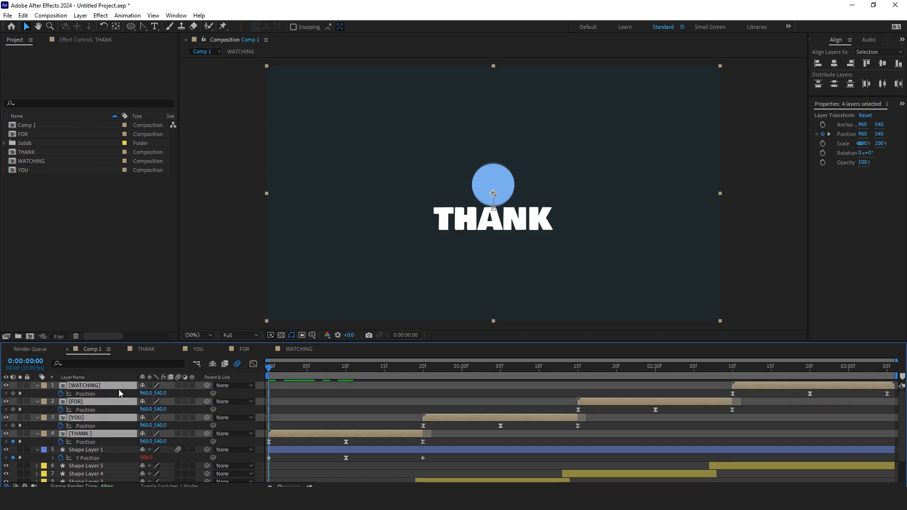
{"action": "key", "text": "space"}
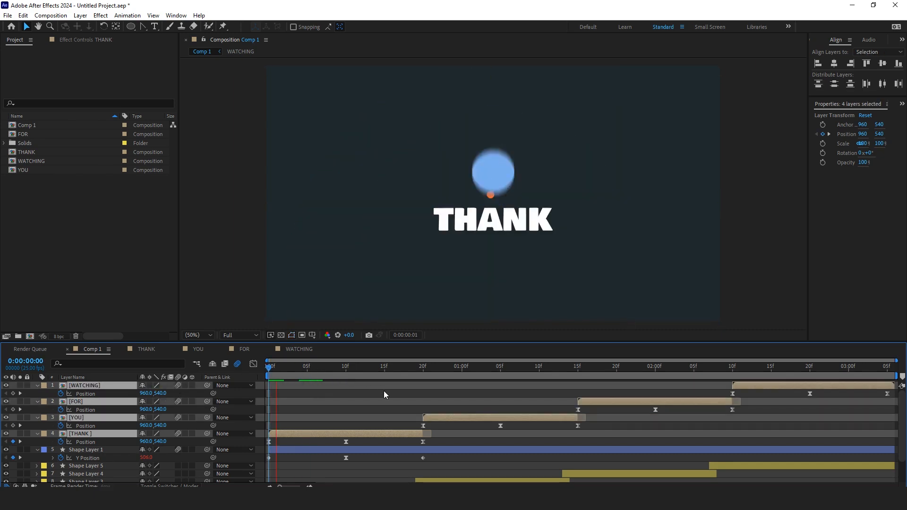
Turn on motion blur for the circle layers, Shape Layer 2 through Shape Layer 5, and preview the animation
{"action": "scroll", "coordinate": [383, 392], "scroll_direction": "down", "scroll_amount": 3}
{"action": "scroll", "coordinate": [368, 396], "scroll_direction": "down", "scroll_amount": 1}
{"action": "left_click", "coordinate": [367, 461]}
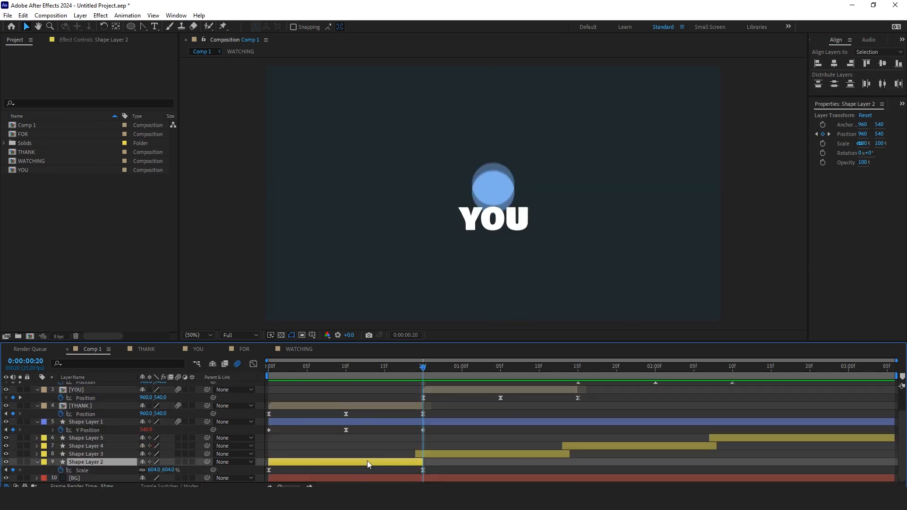
{"action": "left_click", "coordinate": [724, 438], "text": "shift"}
{"action": "left_click", "coordinate": [178, 438]}
{"action": "key", "text": "space"}
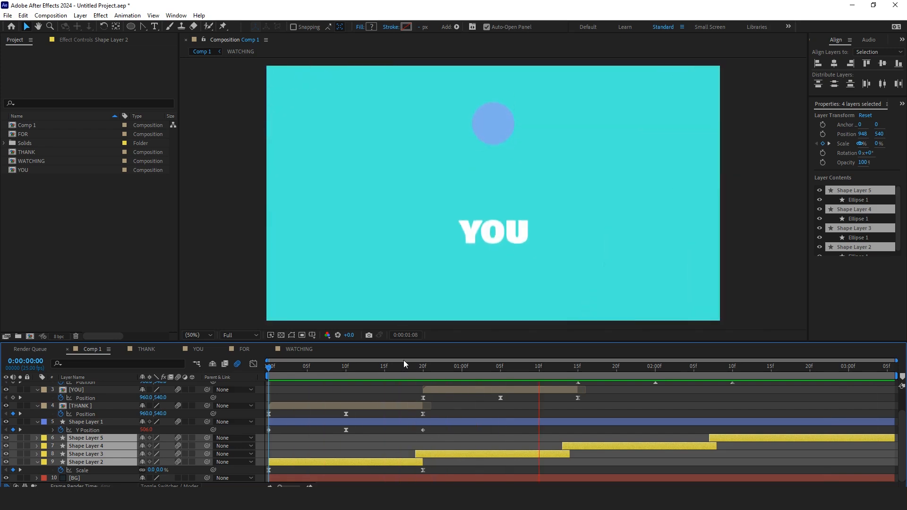
{"action": "key", "text": "space"}
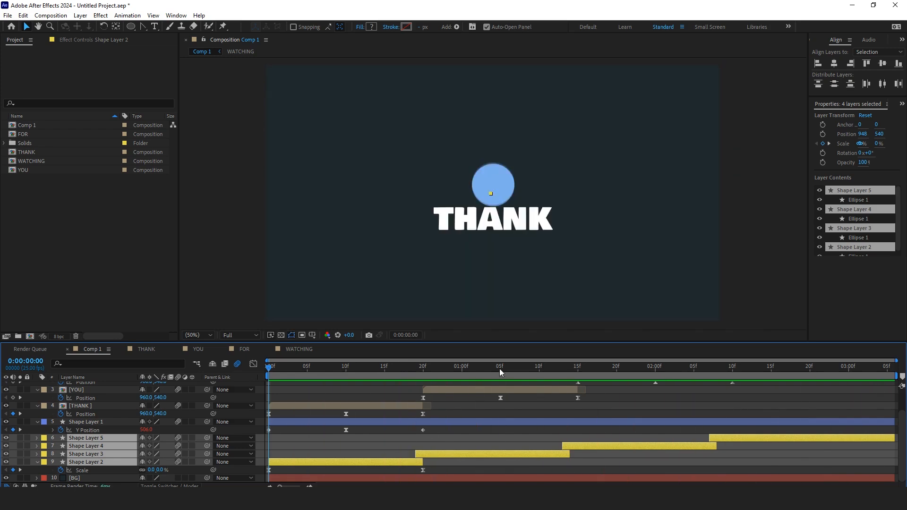
Scrub and play the animation to review the motion blur on the ball, words and circles
{"action": "left_click_drag", "start_coordinate": [555, 369], "coordinate": [287, 379]}
{"action": "key", "text": "space"}
{"action": "key", "text": "space"}
{"action": "left_click", "coordinate": [306, 368]}
Reveal the Scale property of the ball's Shape Layer 1 and return to the first frame
{"action": "left_click", "coordinate": [314, 421]}
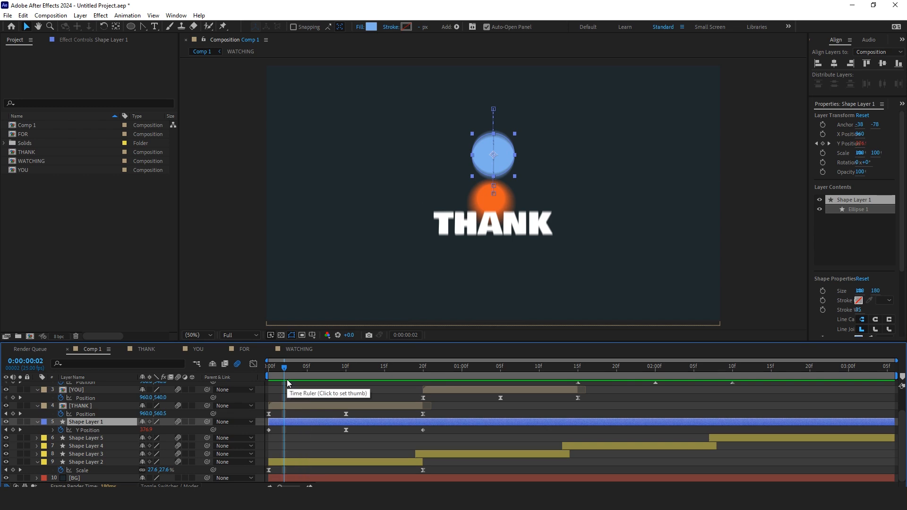
{"action": "key", "text": "s"}
{"action": "left_click_drag", "start_coordinate": [279, 372], "coordinate": [265, 372]}
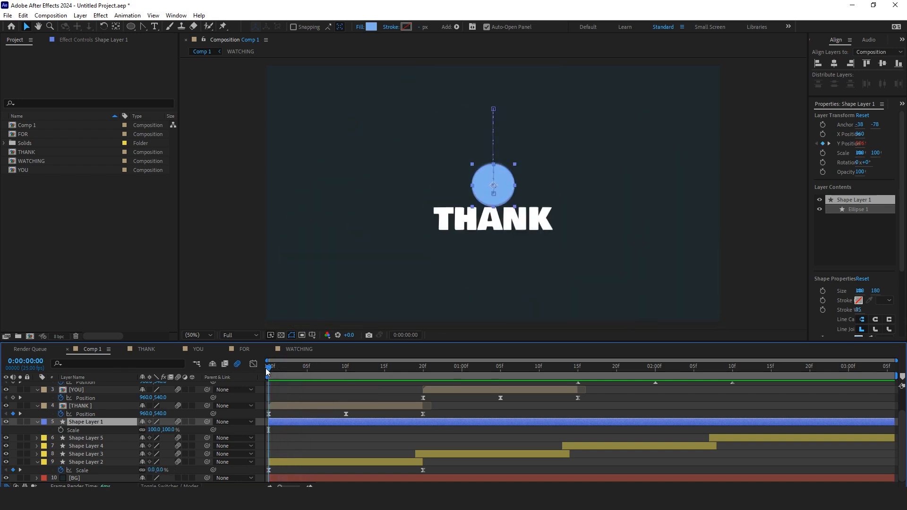